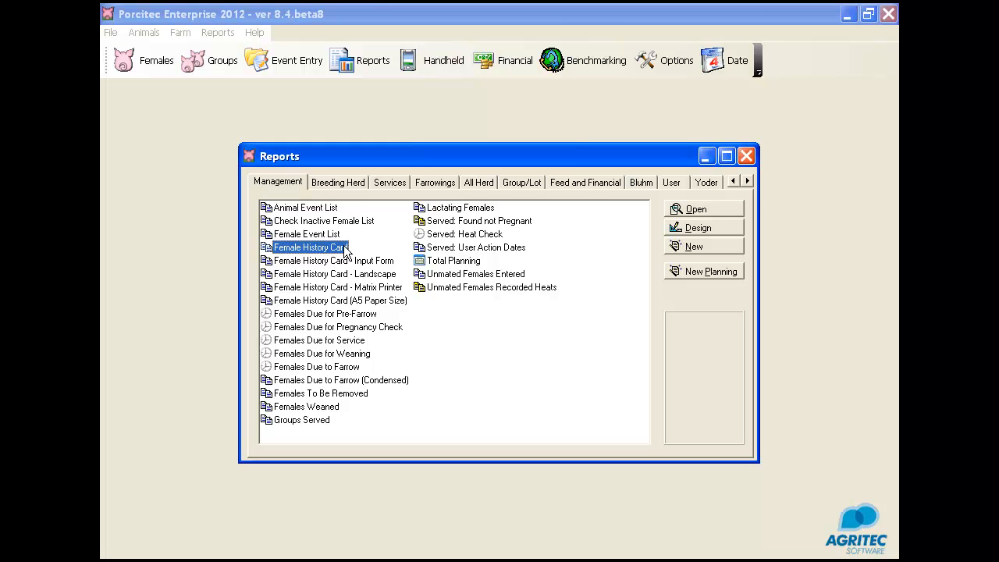
Step: Run the Female History Card report filtered by ID/Code to females 815, 816 and 446
left_click(725, 209)
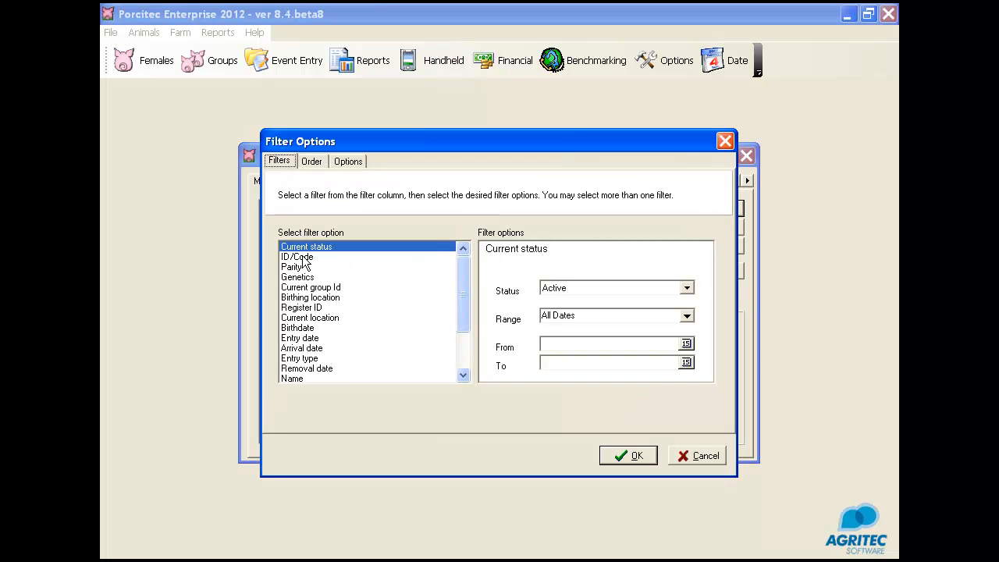
left_click(303, 264)
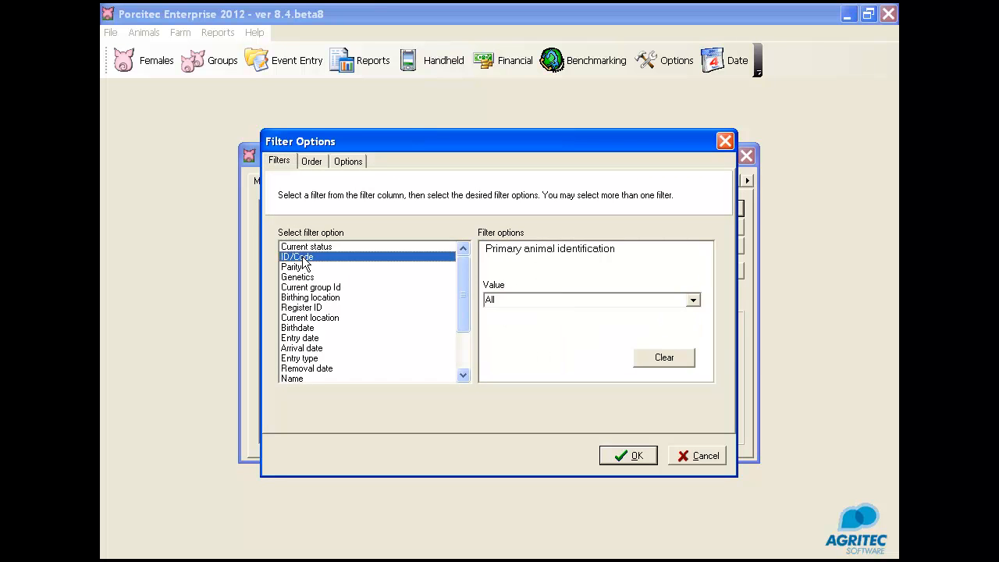
left_click(514, 301)
type("815 816 446")
left_click(637, 455)
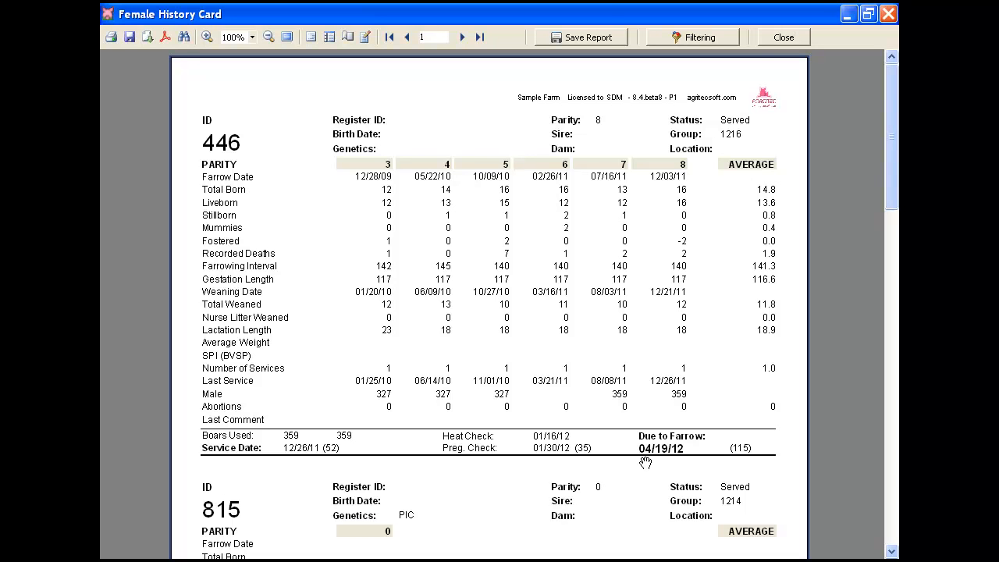
Step: Look through the history cards of the filtered females and close the report
scroll(544, 373, "down", 10)
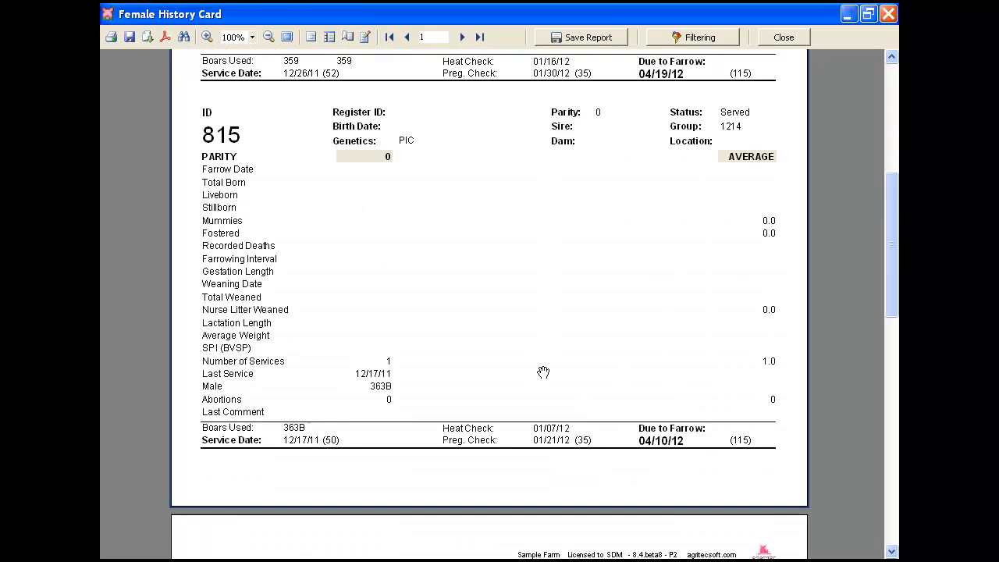
scroll(538, 363, "down", 8)
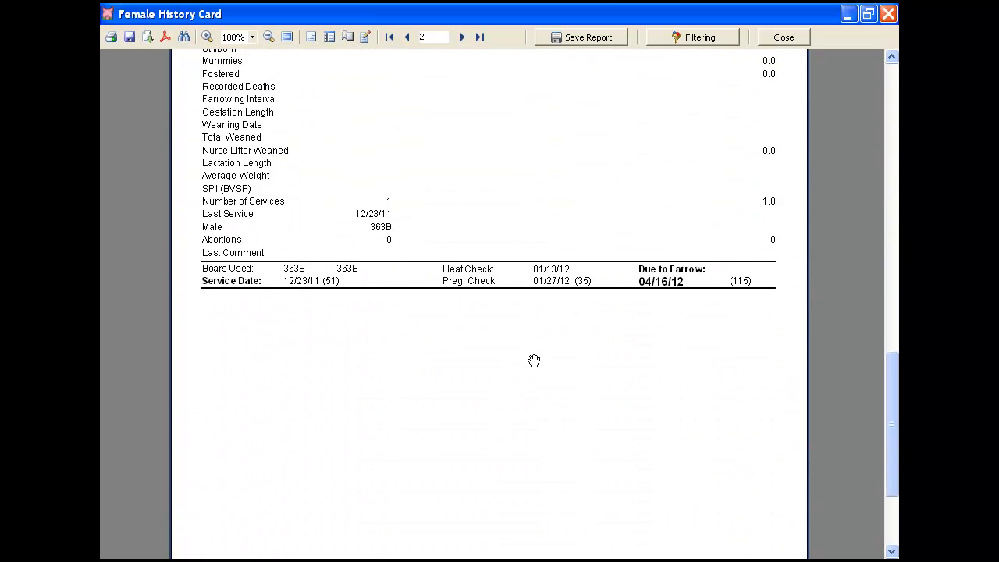
scroll(534, 360, "up", 7)
scroll(534, 360, "up", 5)
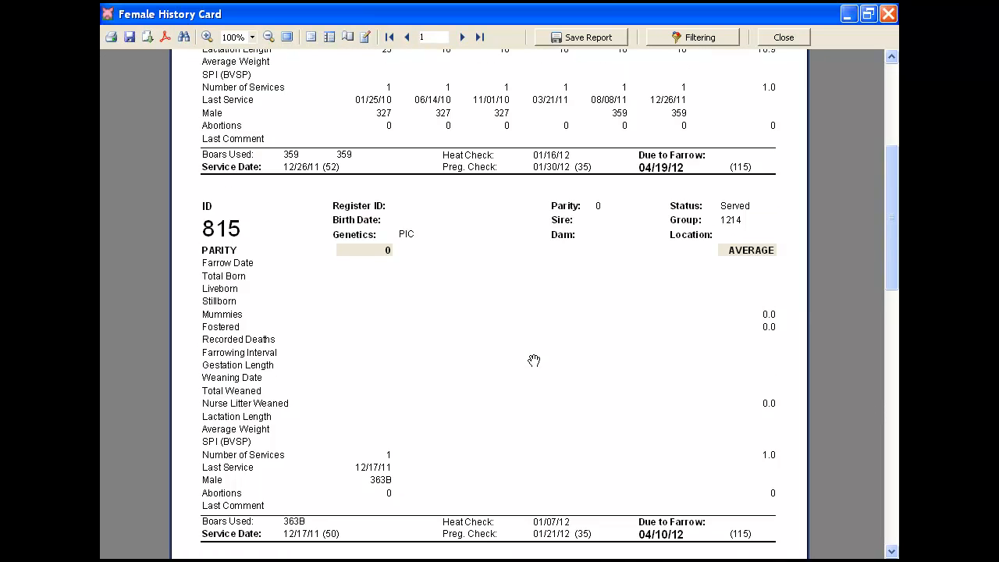
left_click(795, 39)
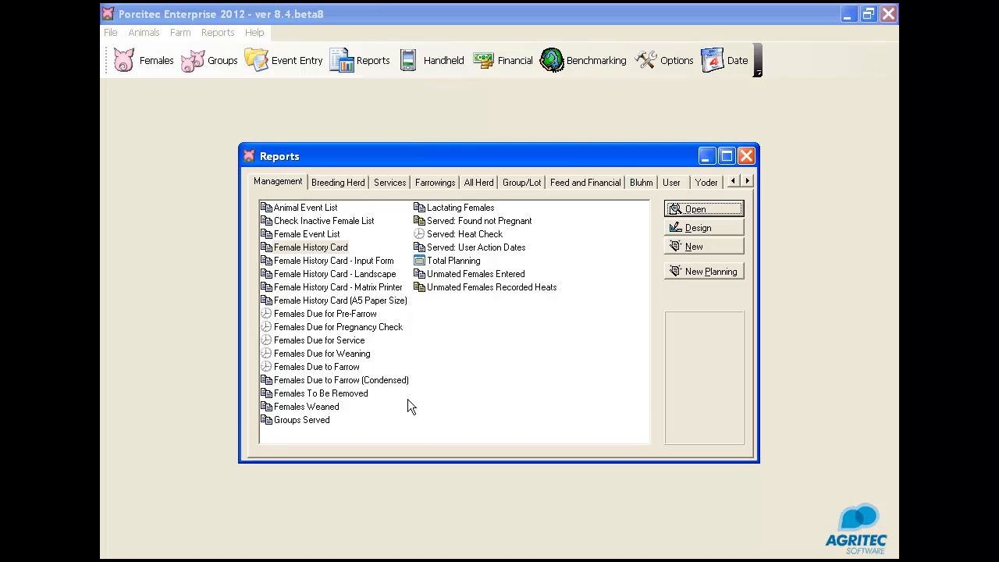
Step: Open the Performance Analysis Summary from the Breeding Herd reports and break it down by Parity
left_click(338, 182)
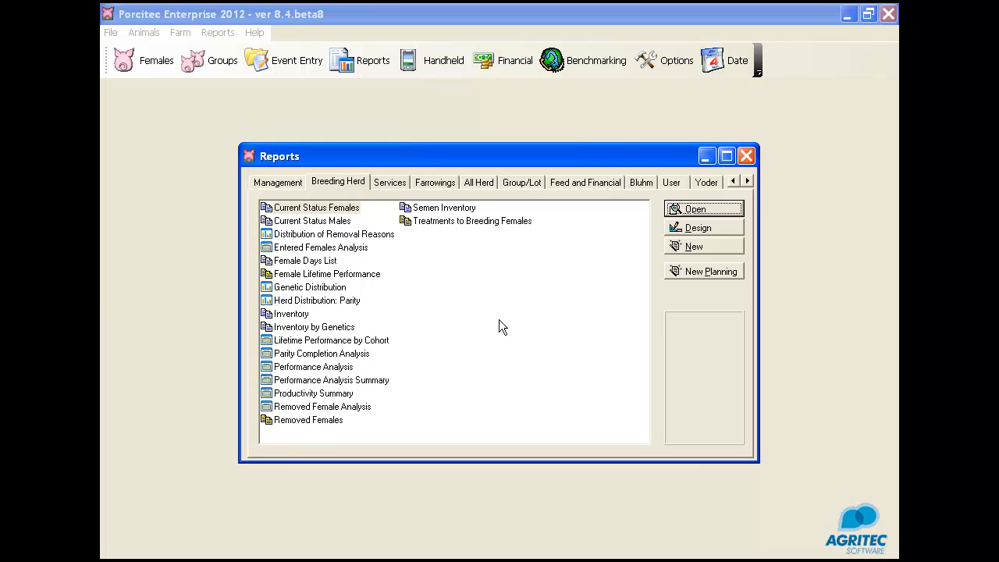
left_click(317, 381)
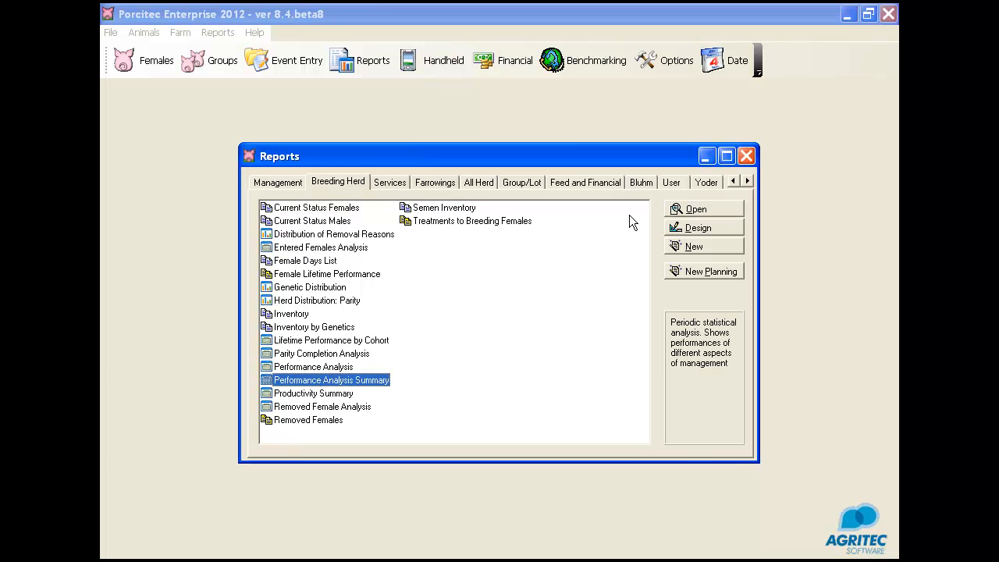
left_click(670, 209)
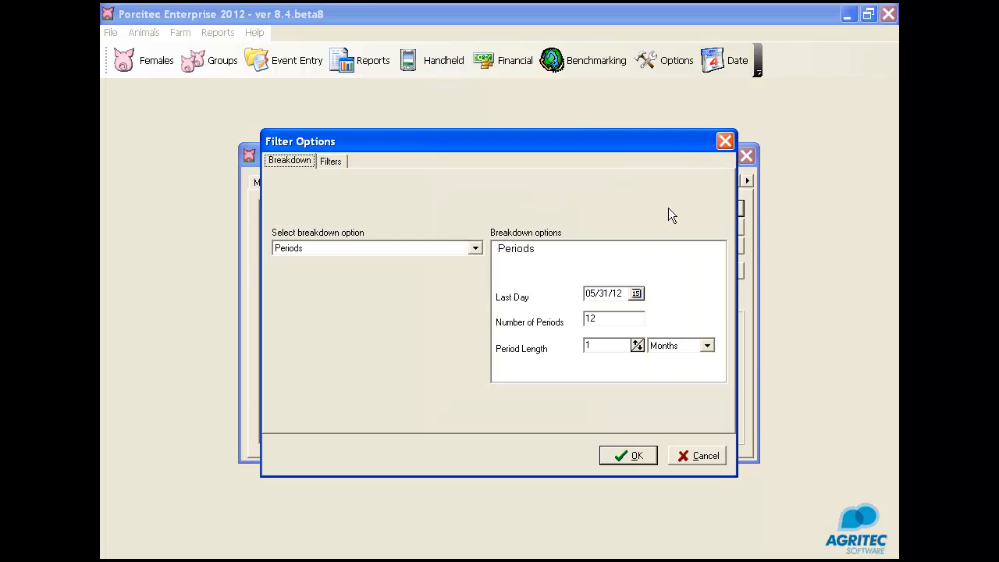
left_click(473, 249)
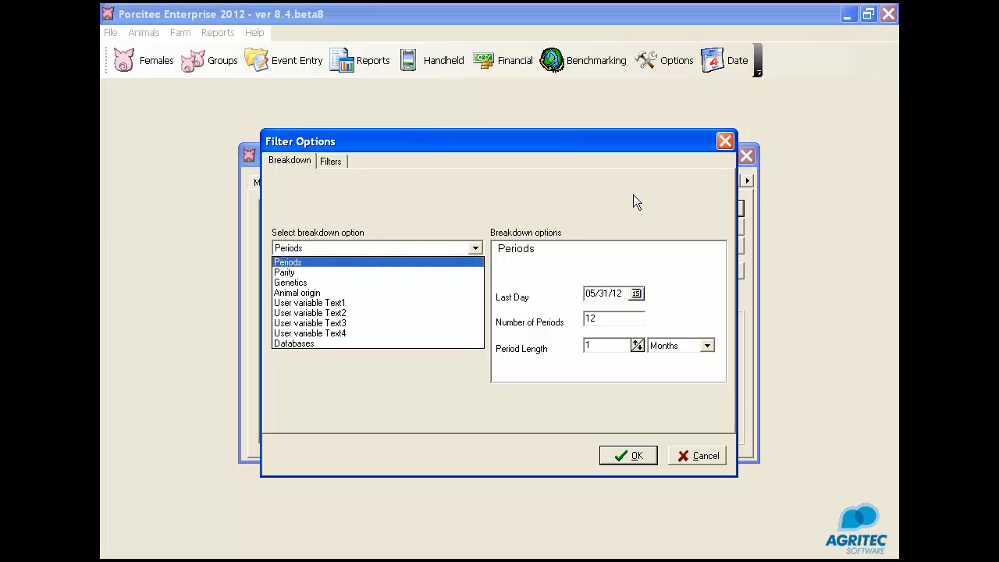
left_click(285, 273)
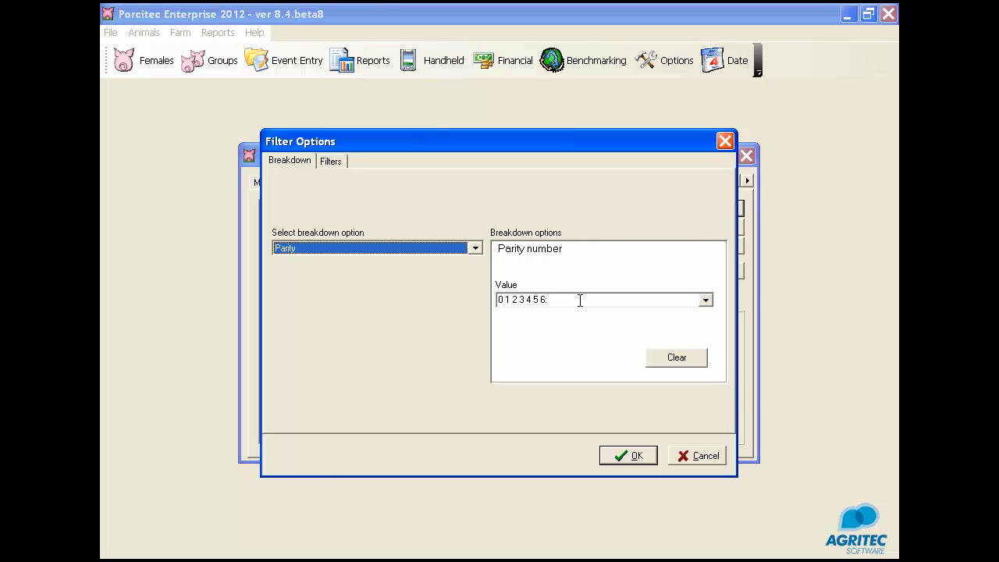
Step: Set the period filter's last day to 03/31/12, run the report and check its print preview
left_click(332, 162)
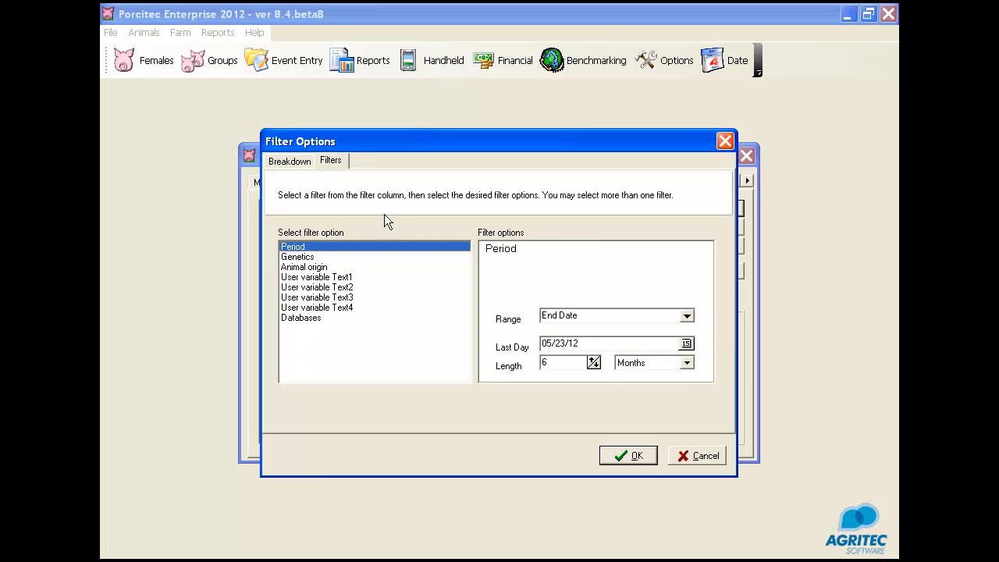
left_click_drag(584, 343, 391, 333)
type("3/31/12")
key("Tab")
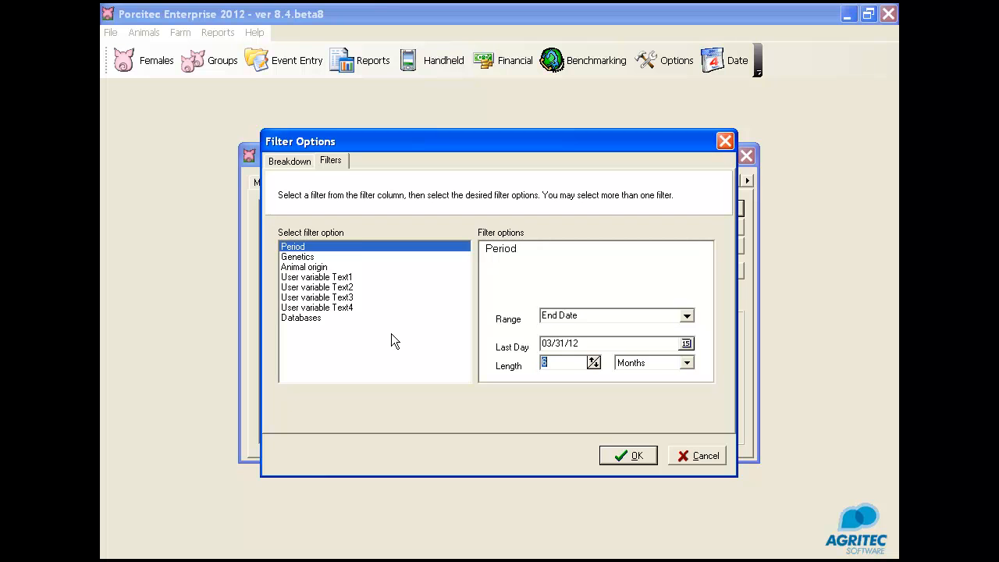
key("Return")
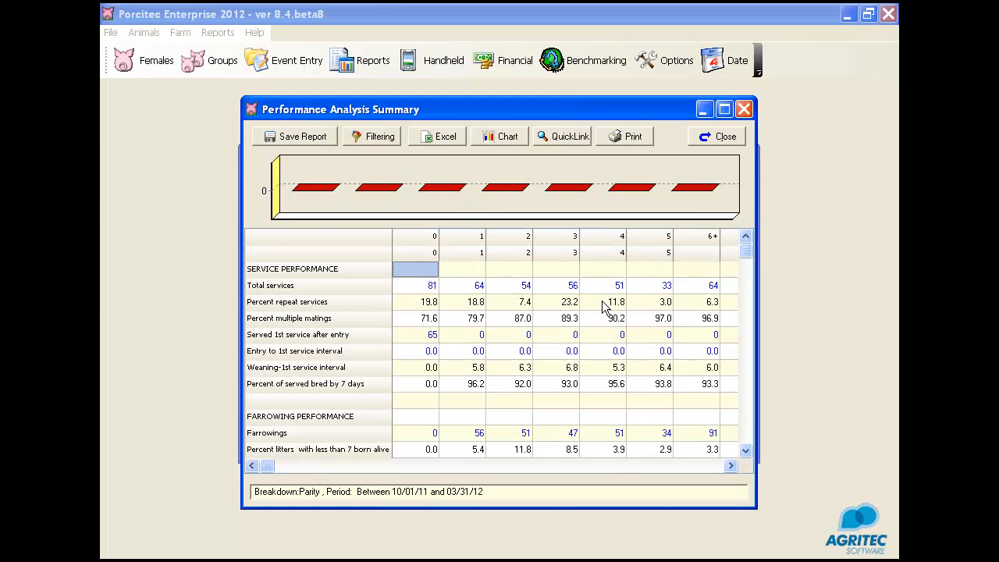
left_click(633, 137)
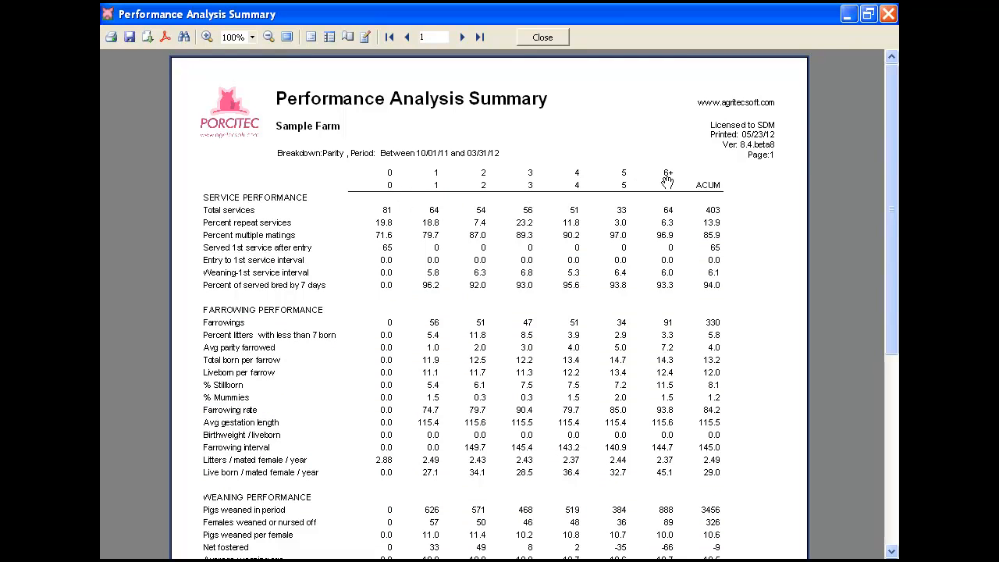
left_click(540, 38)
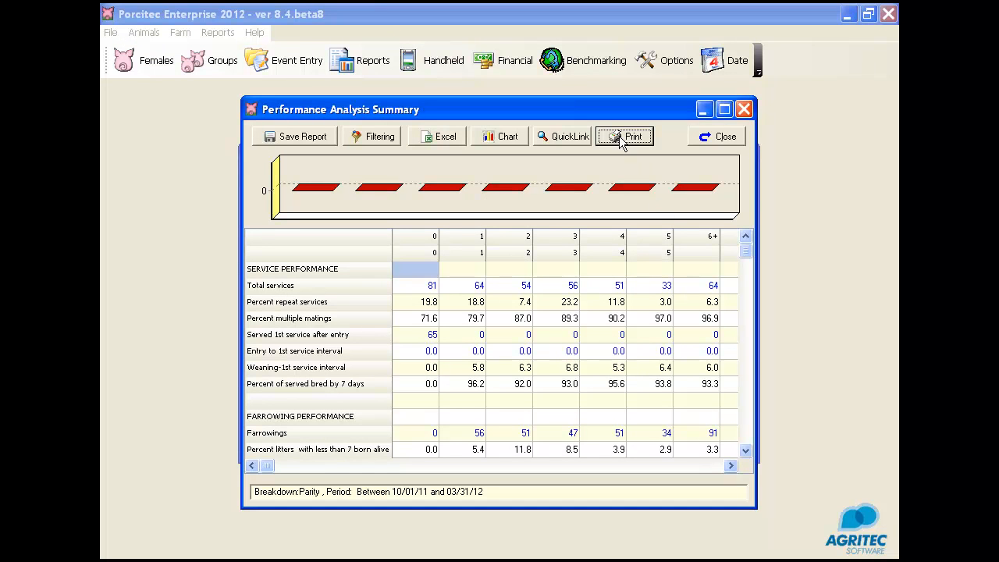
left_click(366, 140)
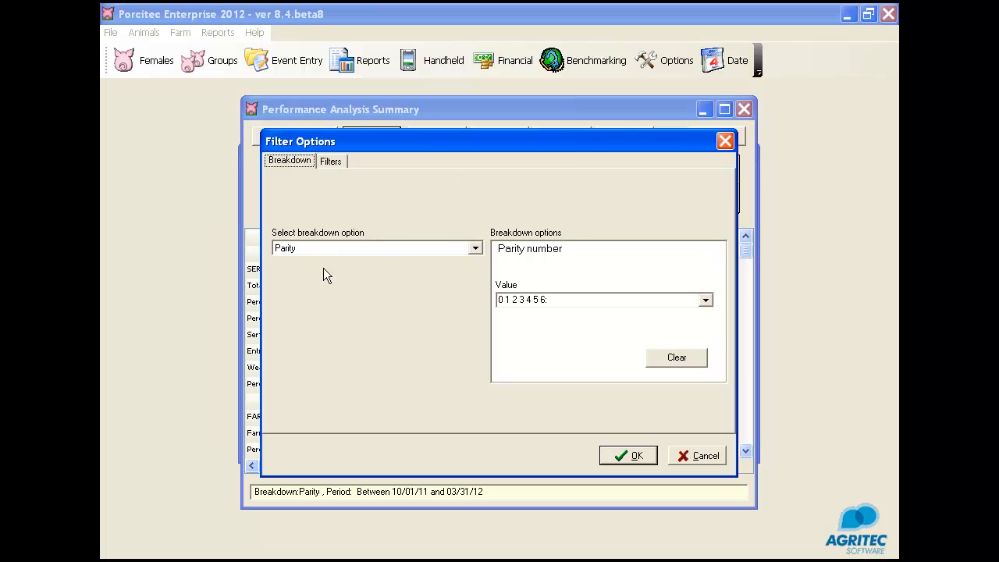
left_click(547, 300)
left_click(558, 297)
type("7 7")
key("BackSpace")
type("8 9")
left_click(331, 162)
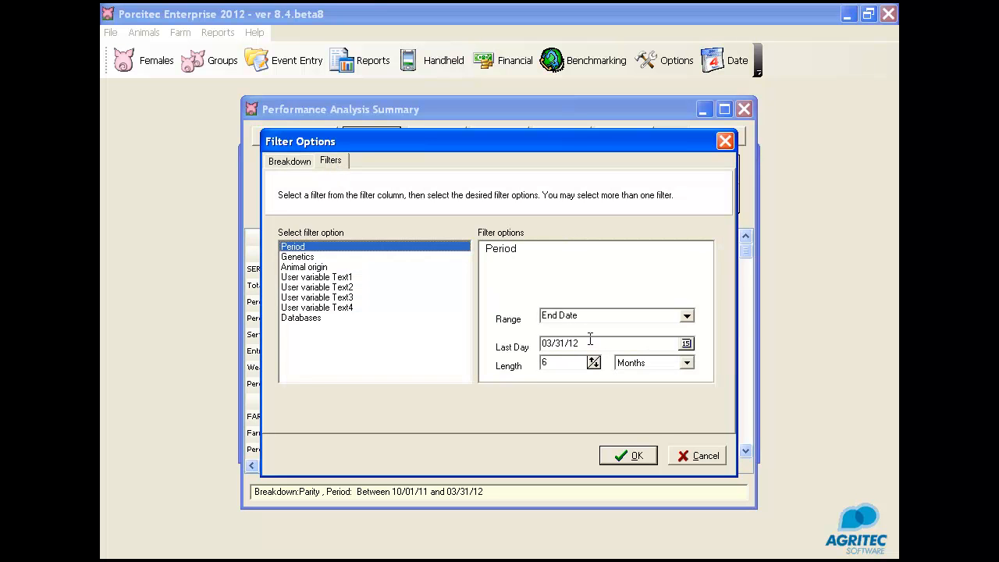
left_click(623, 456)
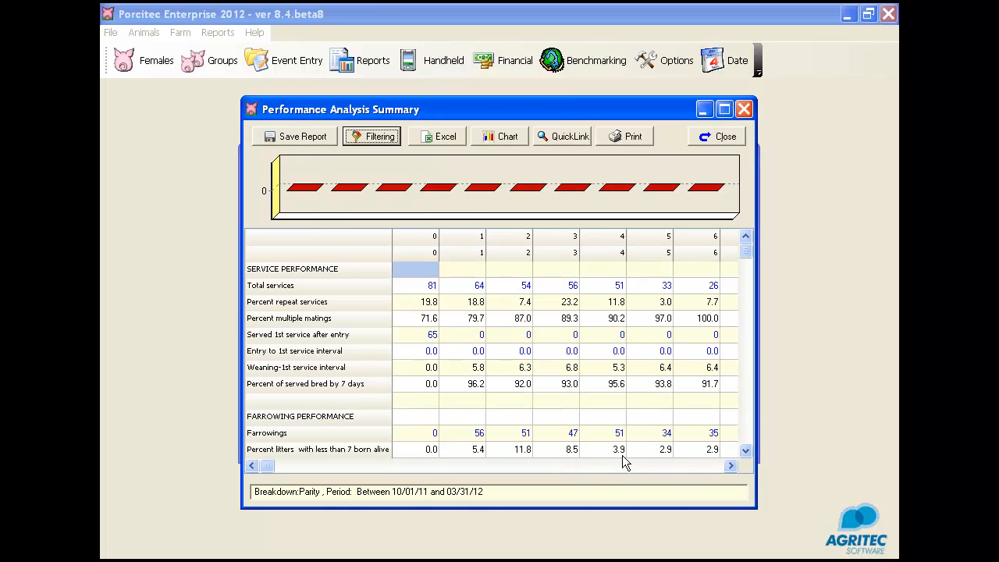
left_click(624, 137)
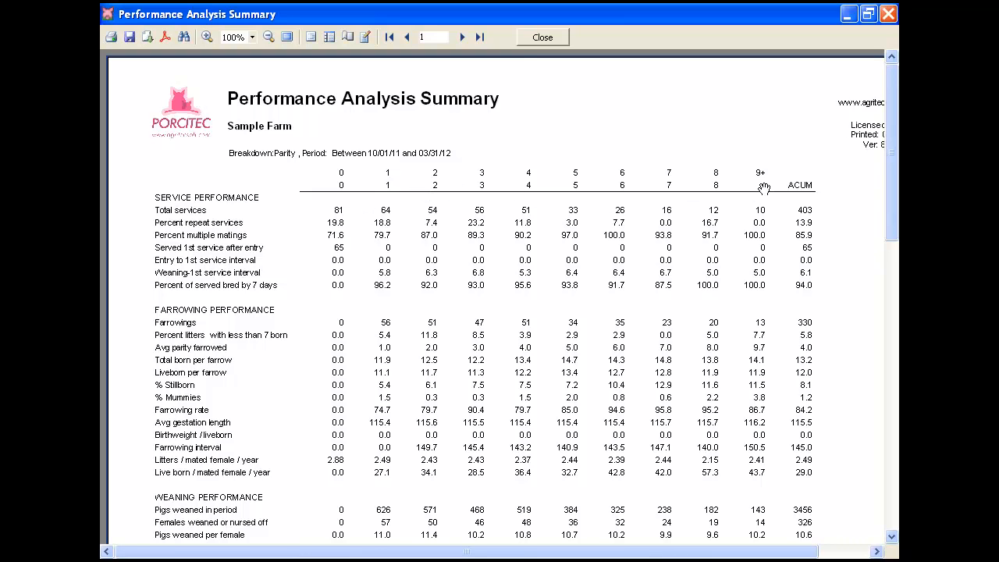
left_click(542, 38)
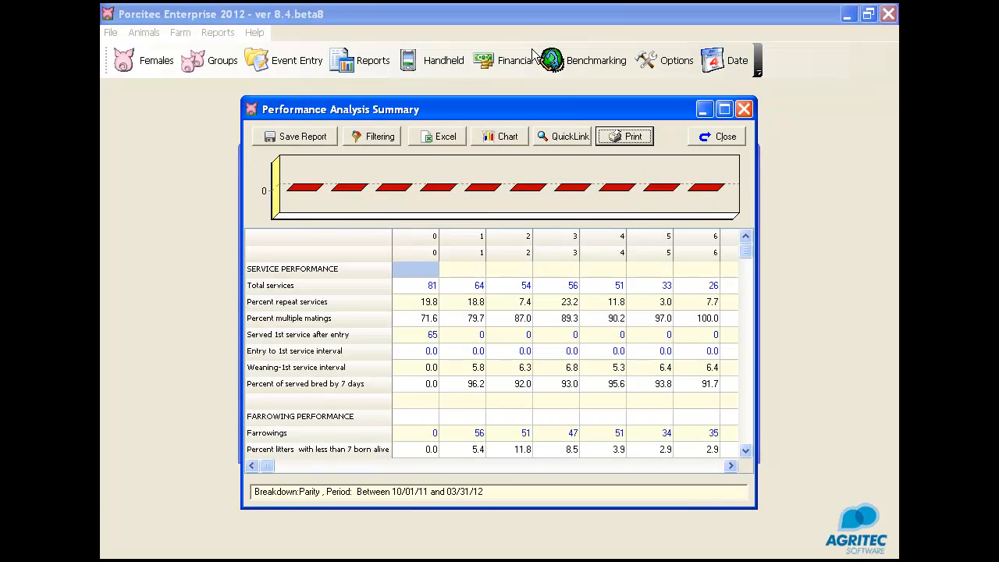
Step: Replace the parity breakdown value with the range 0..9 and preview the regenerated report
left_click(374, 141)
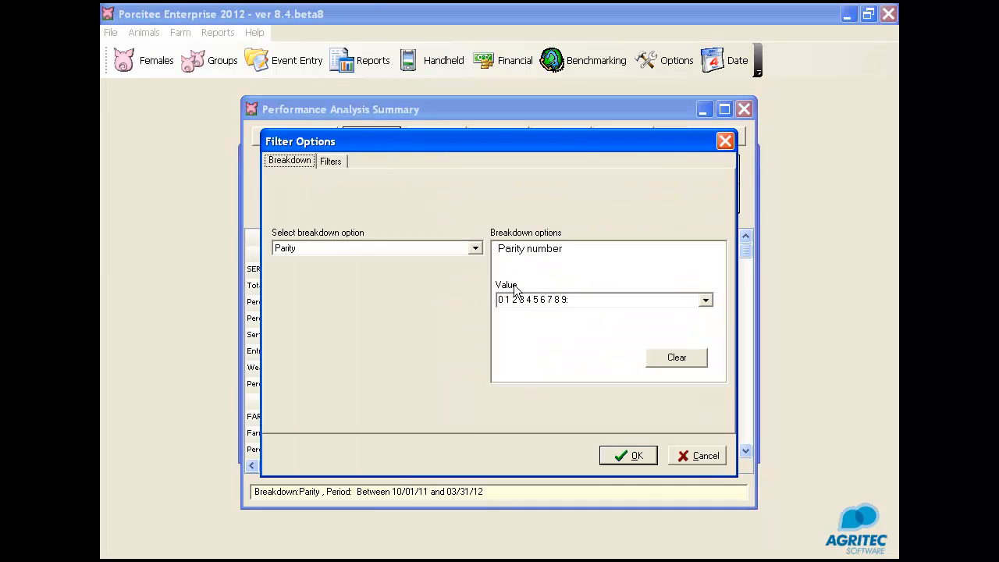
left_click(502, 300)
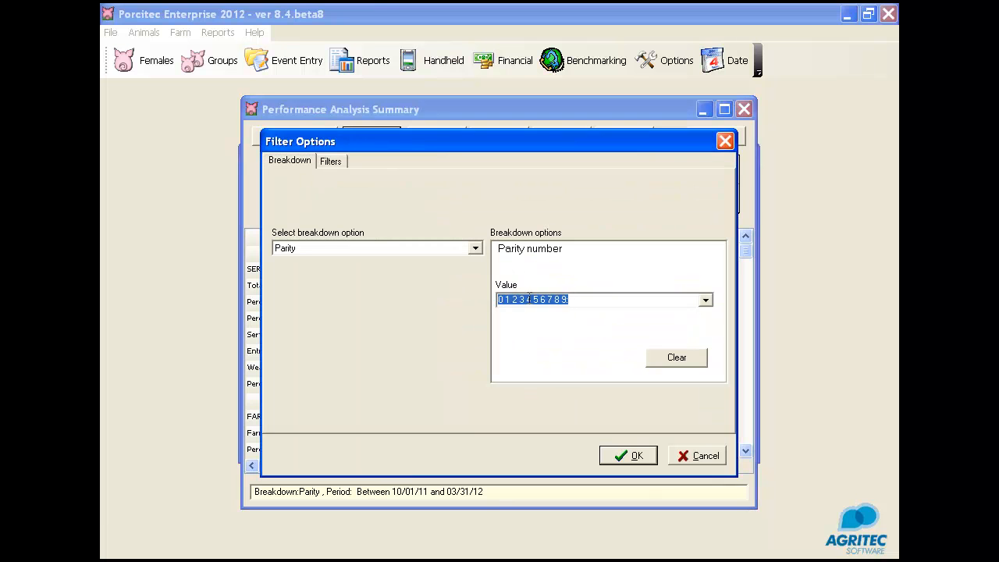
left_click(528, 301)
left_click_drag(502, 300, 607, 301)
key("BackSpace")
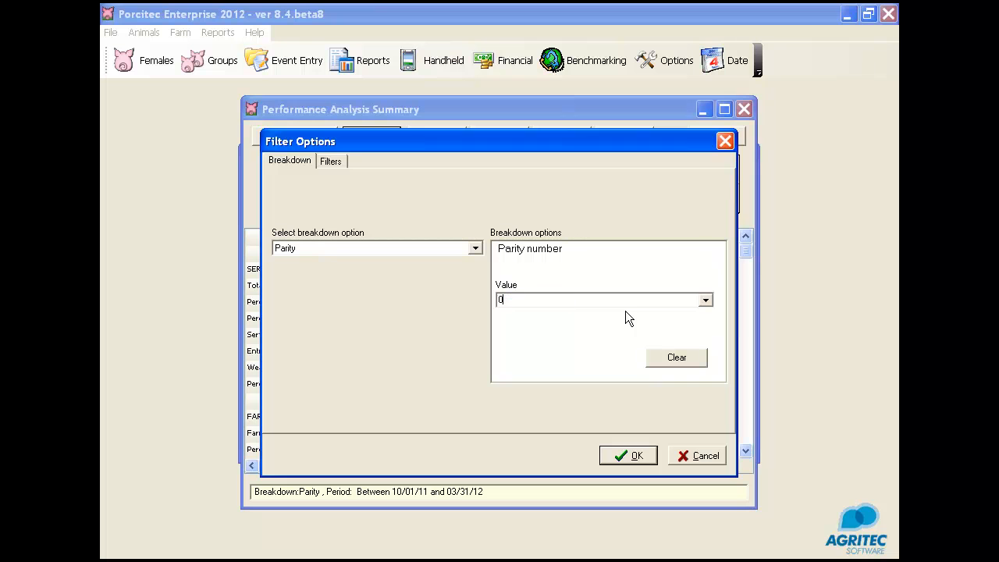
type("..9")
left_click(632, 454)
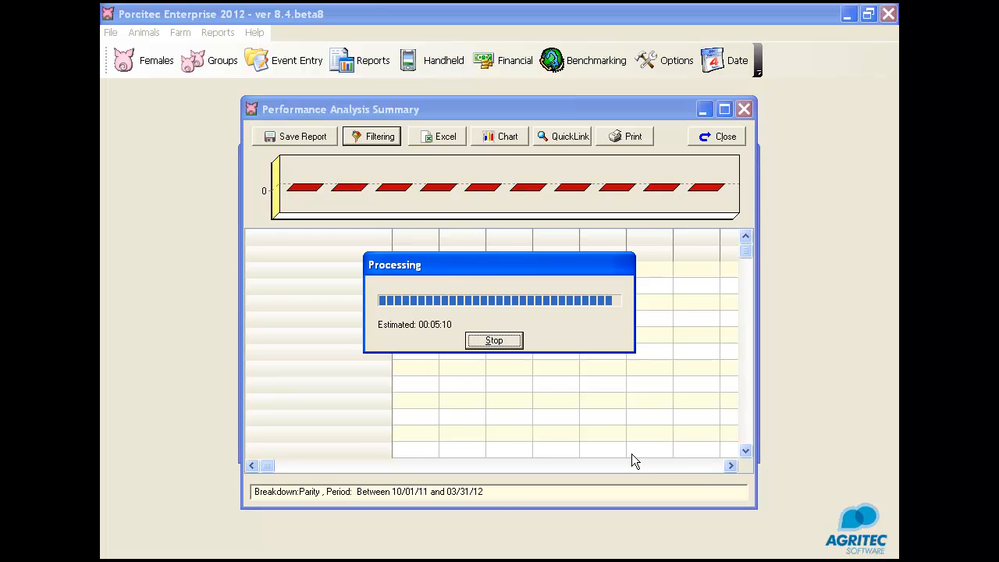
left_click(634, 138)
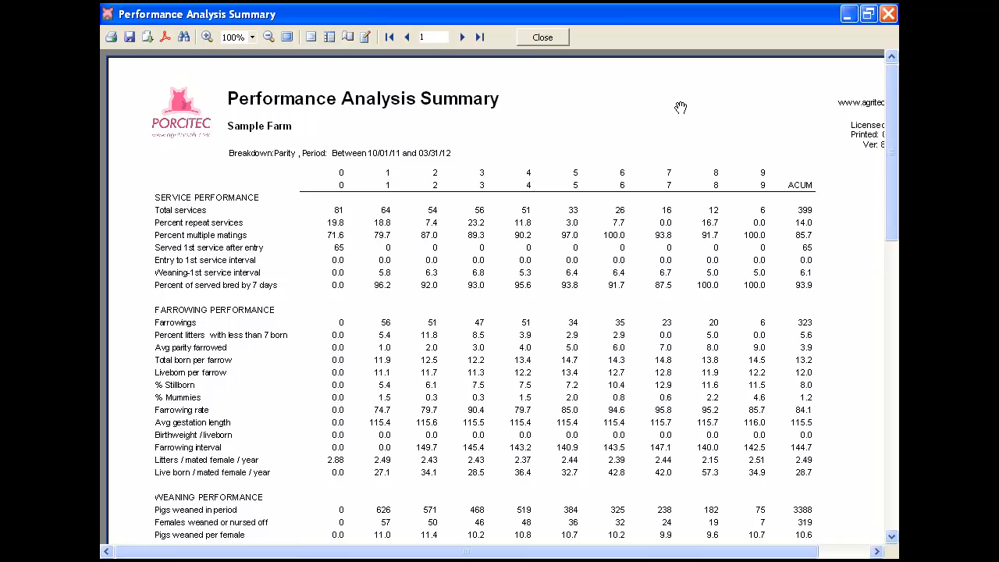
left_click(547, 37)
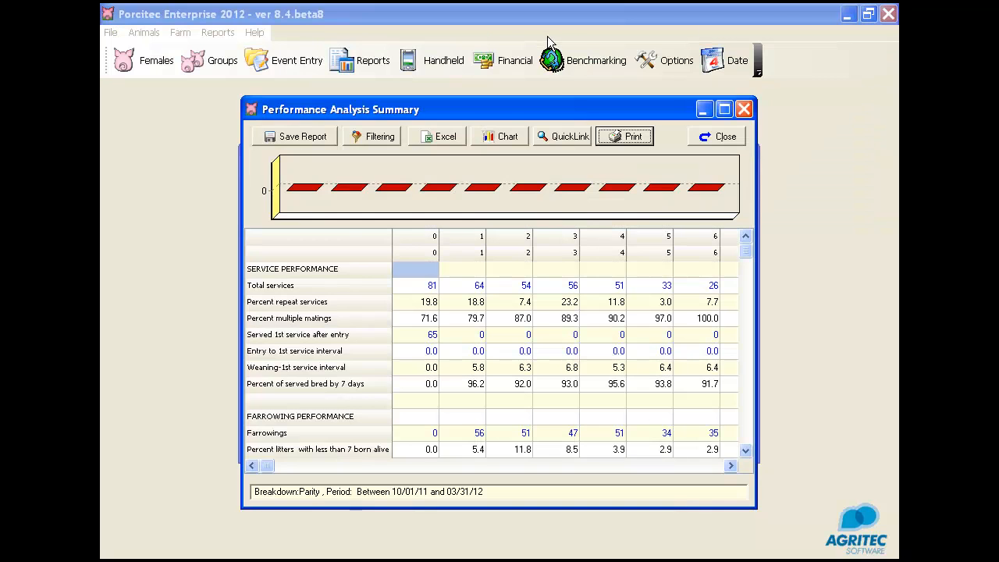
Step: Set the parity breakdown value to "0..2 3:6 7:" and preview the regenerated report
left_click(364, 136)
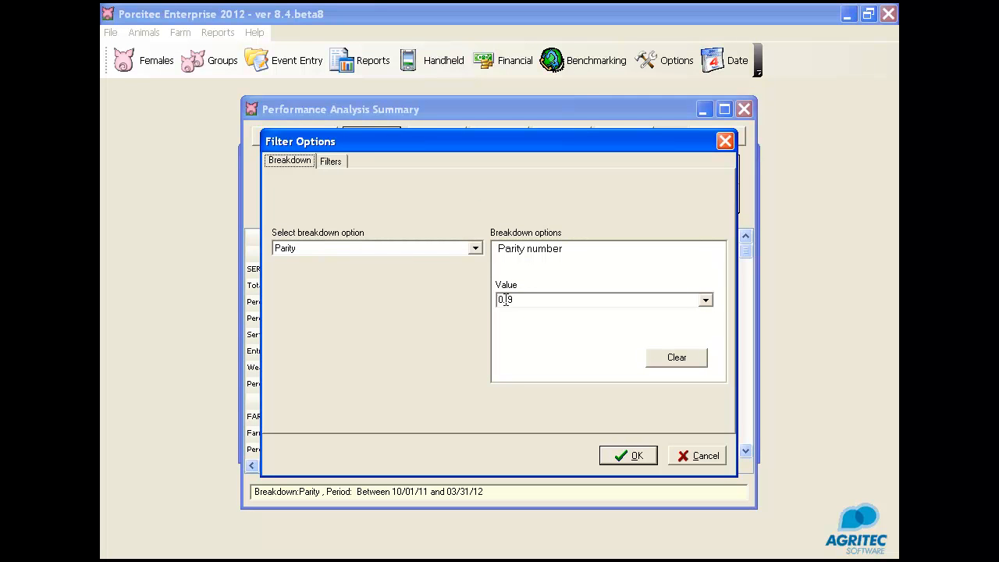
left_click_drag(511, 299, 539, 292)
type("0..2 3:6 7:")
left_click(639, 456)
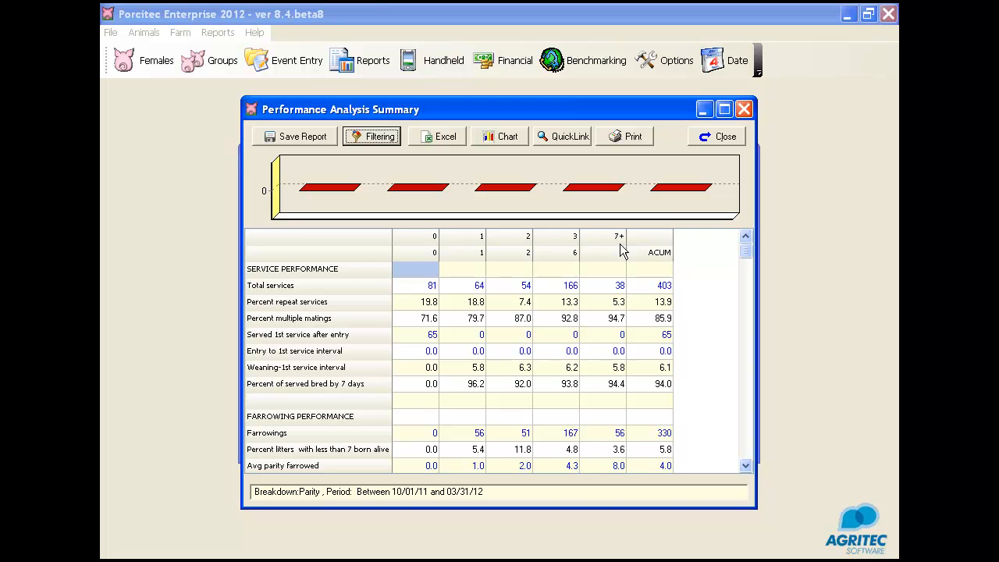
left_click(632, 136)
left_click(545, 39)
Step: Save the report with the "0..2 3:6 7:" parity breakdown as Performance Analysis Parity
left_click(372, 139)
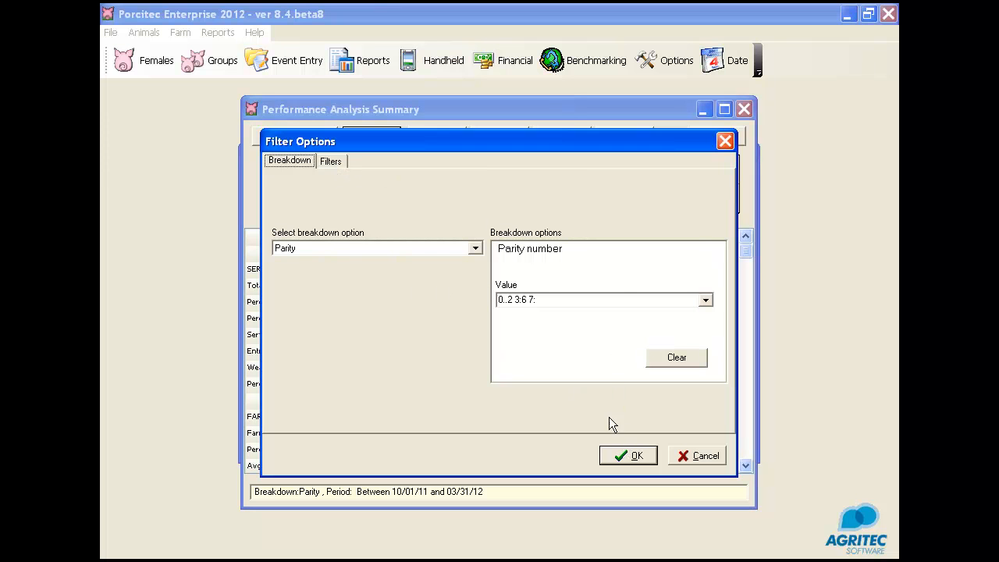
left_click(636, 456)
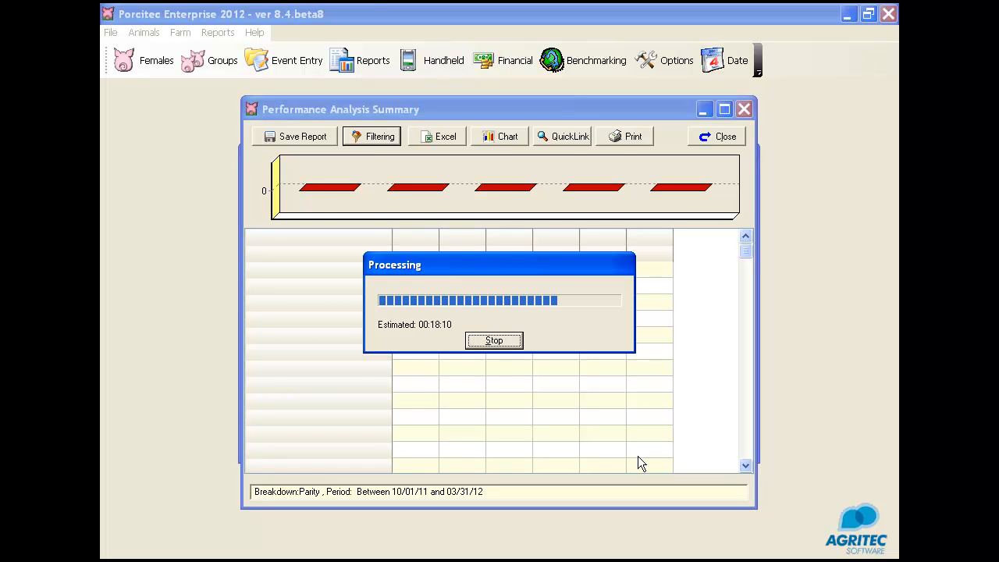
left_click(299, 140)
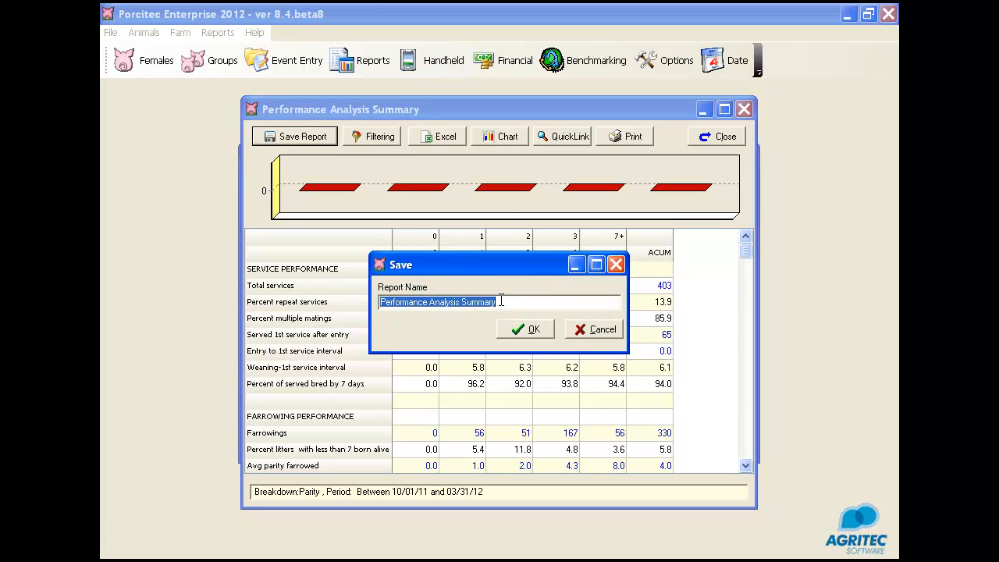
left_click(504, 302)
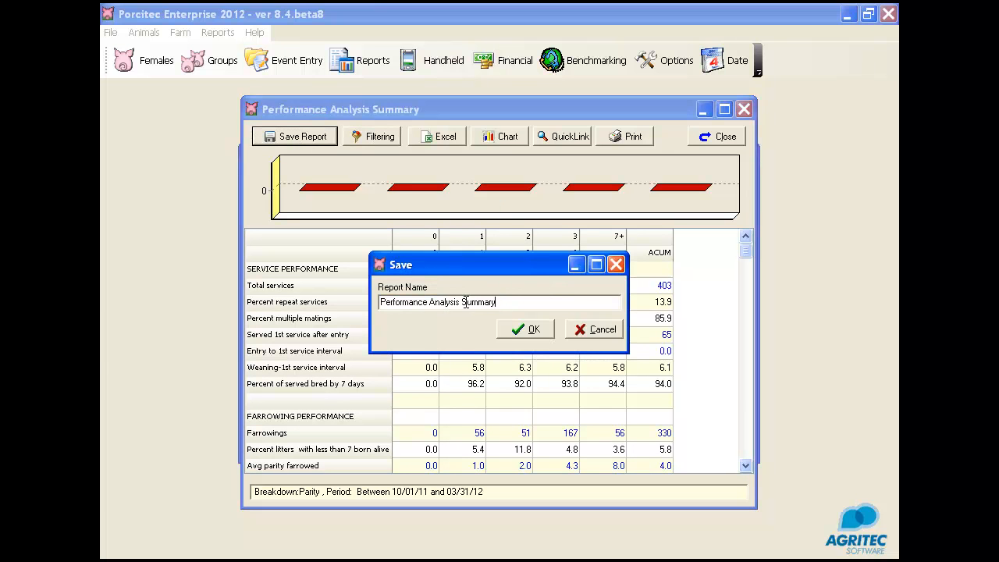
double_click(462, 304)
type("Parity")
left_click(512, 335)
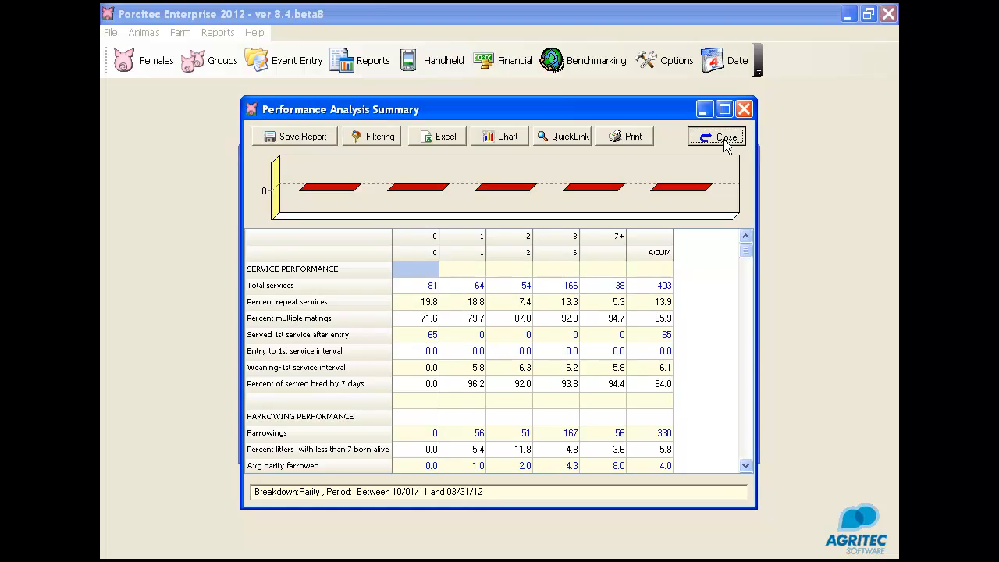
Step: Close the summary and open the saved Performance Analysis Parity report from the User reports
left_click(724, 143)
left_click(671, 182)
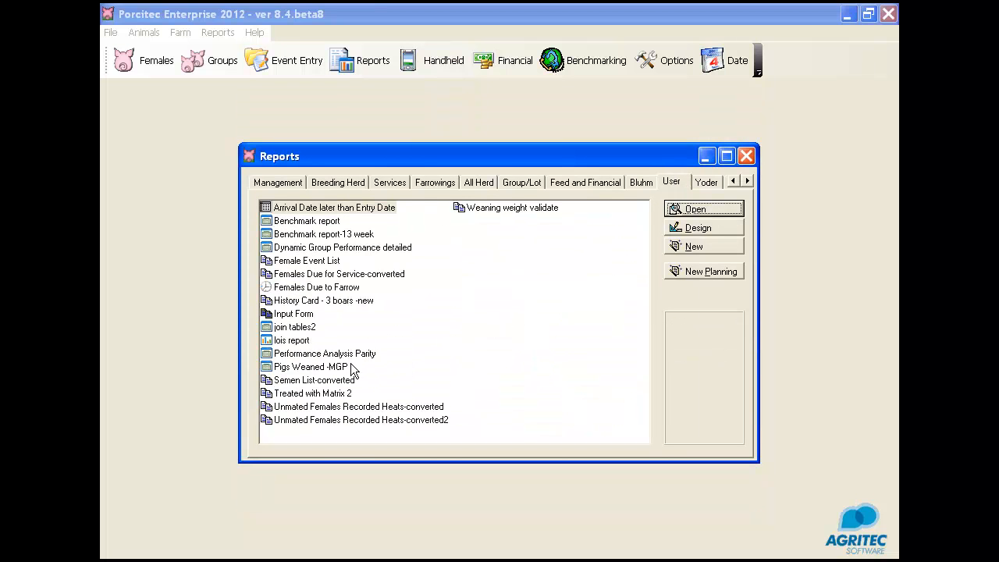
left_click(340, 356)
left_click(706, 209)
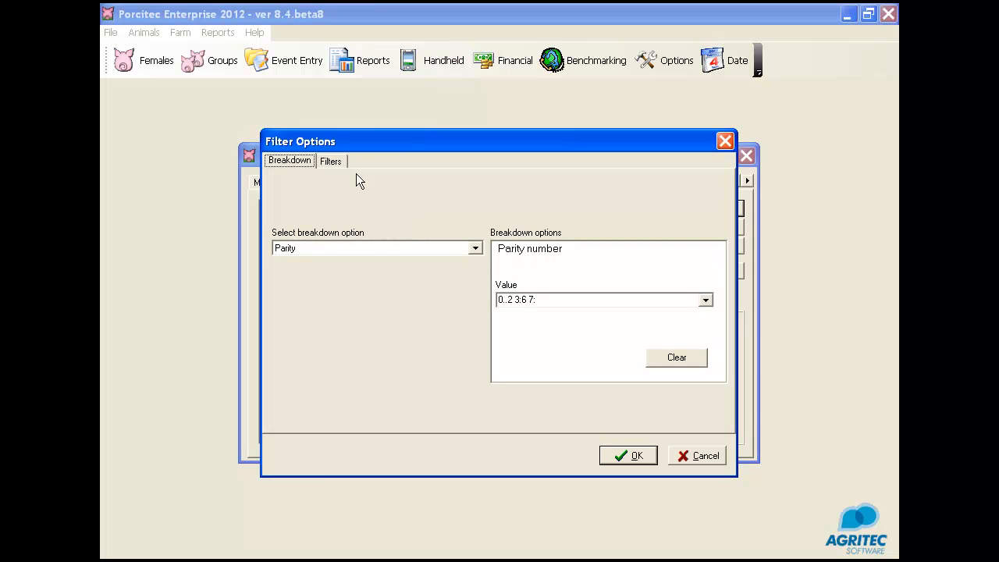
Step: Review the saved report's period filter and parity breakdown settings, and leave the filter options without running the report
left_click(331, 161)
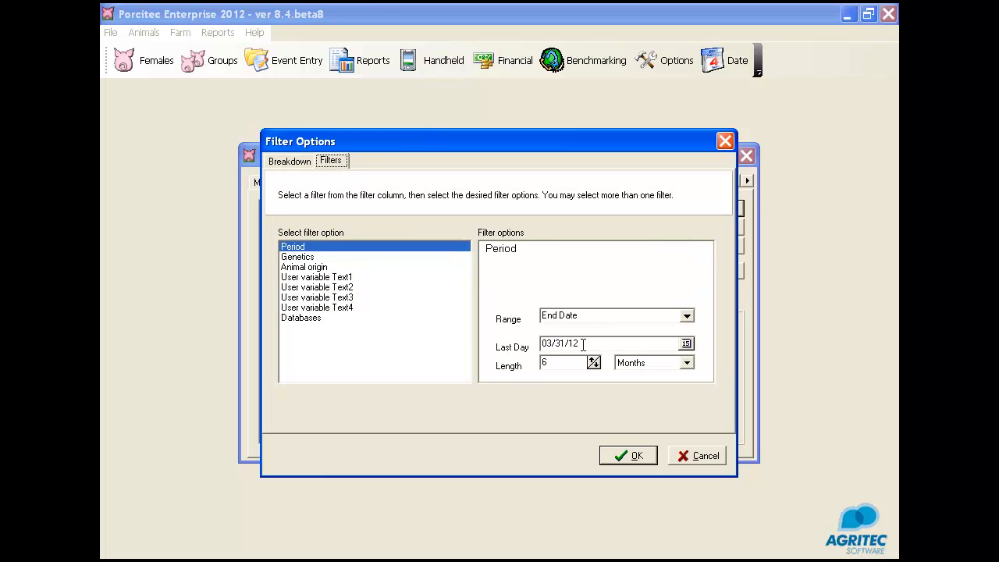
left_click(276, 163)
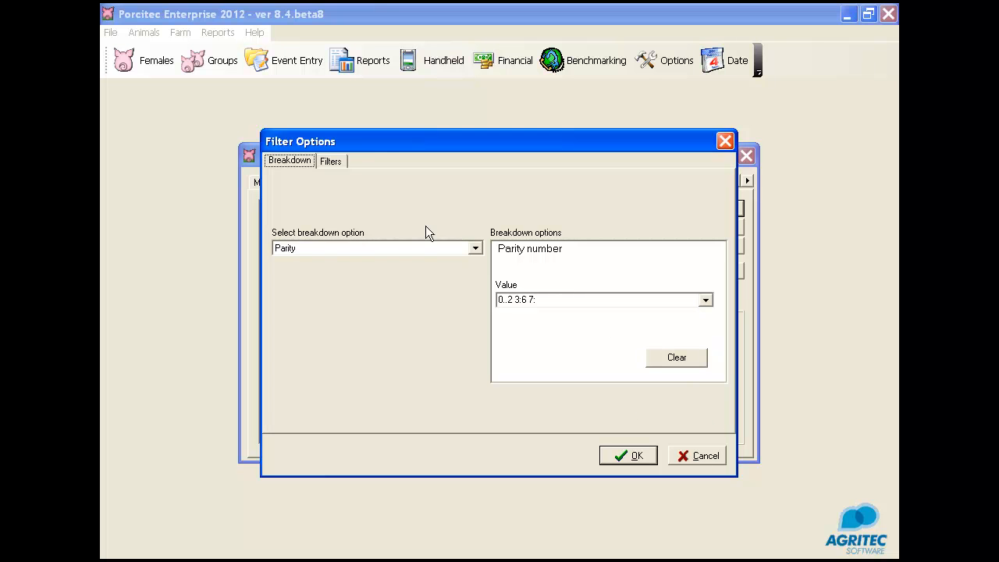
left_click(335, 157)
left_click(303, 160)
left_click(690, 453)
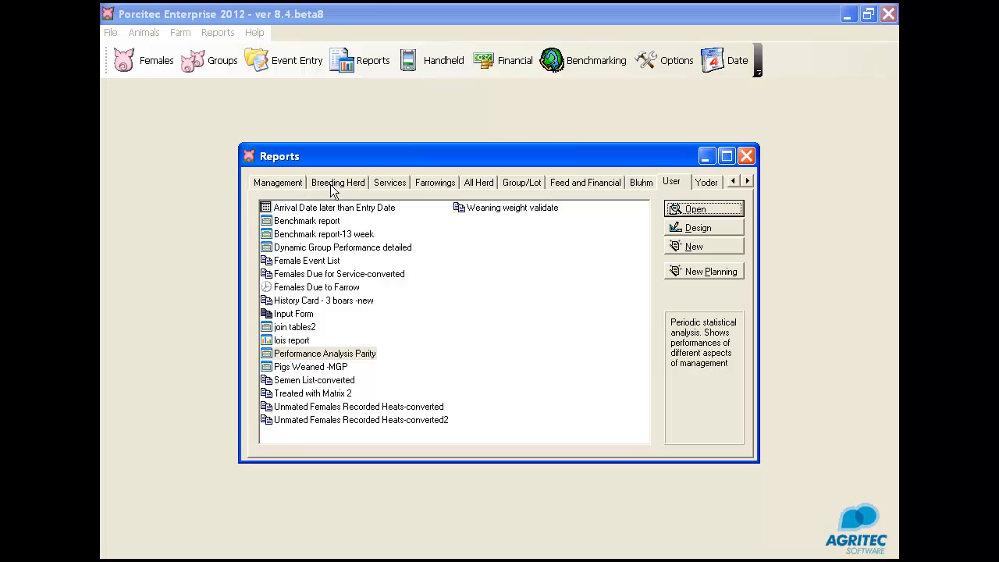
Step: Run the Breeding Herd report Current Status Females with Active status and All Dates, and look through its preview
left_click(280, 180)
left_click(338, 182)
left_click(340, 207)
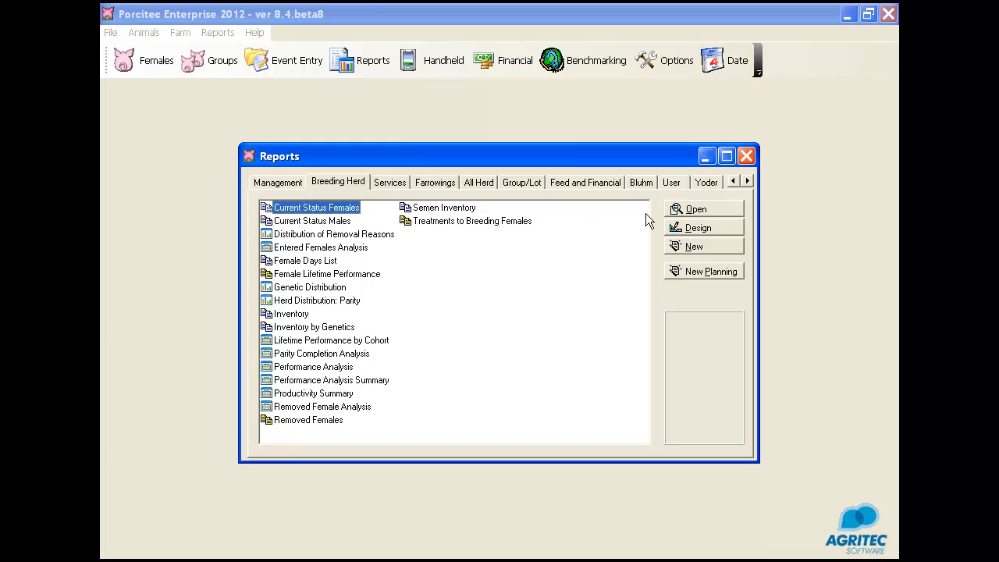
left_click(694, 210)
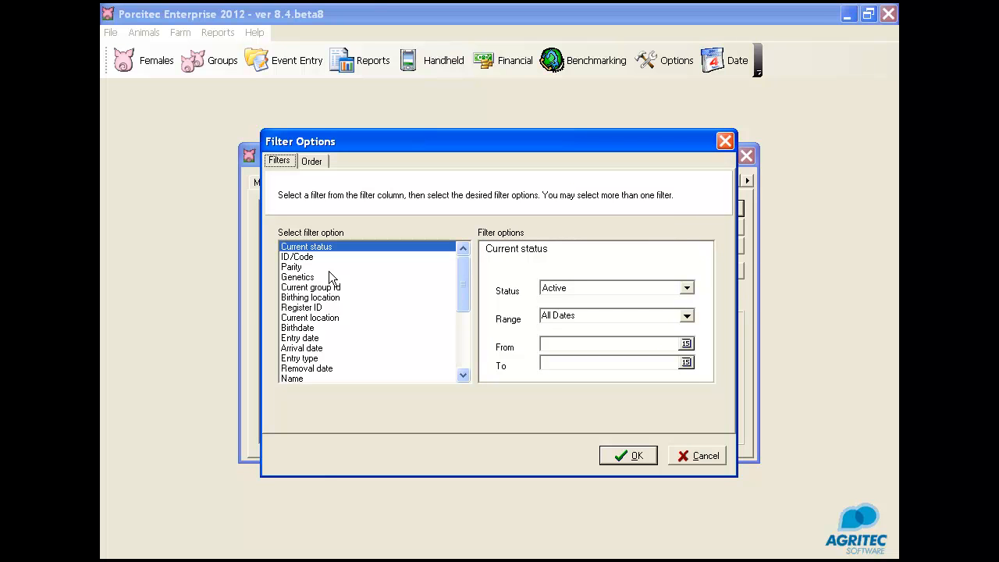
left_click(628, 457)
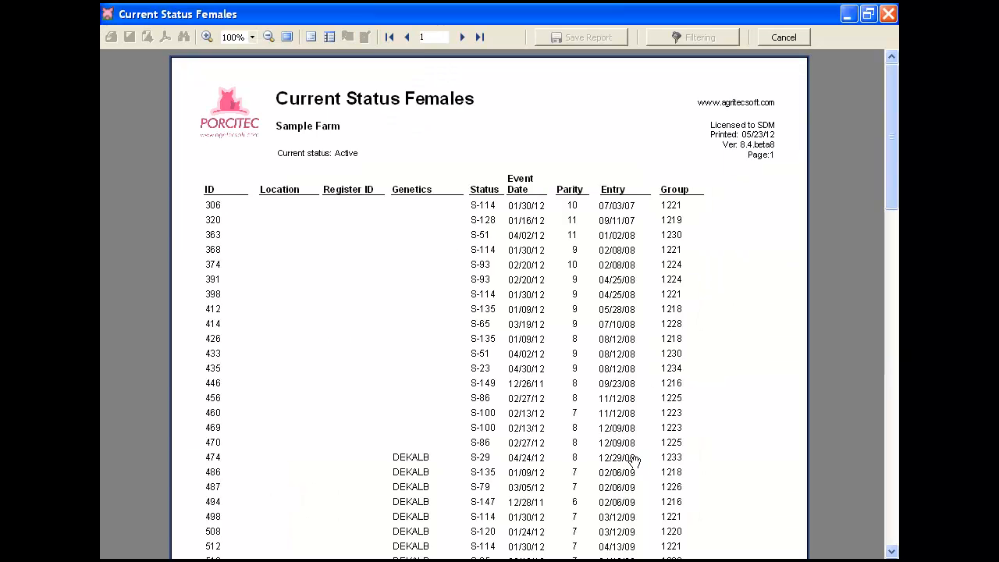
scroll(629, 439, "down", 3)
scroll(631, 444, "up", 2)
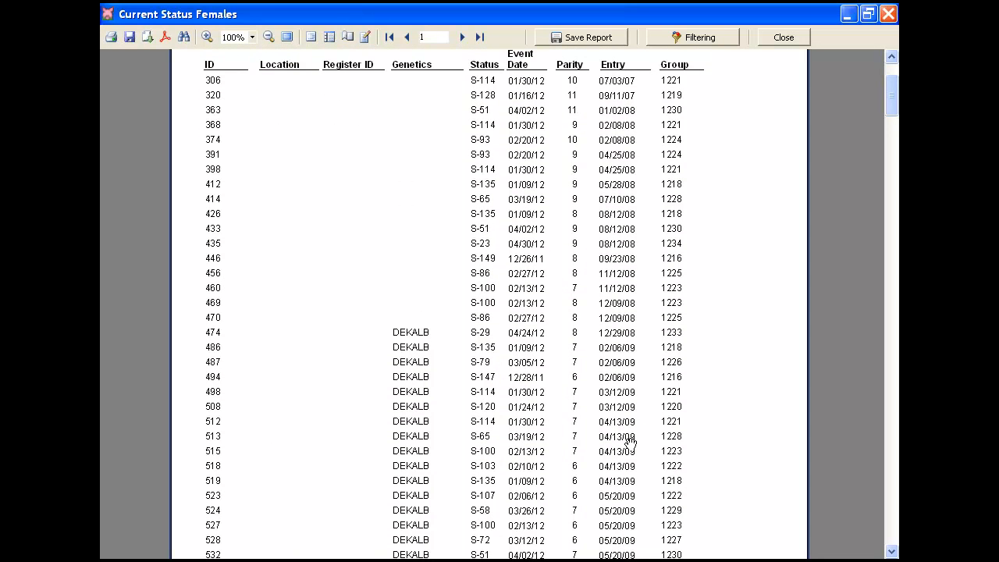
scroll(630, 442, "up", 2)
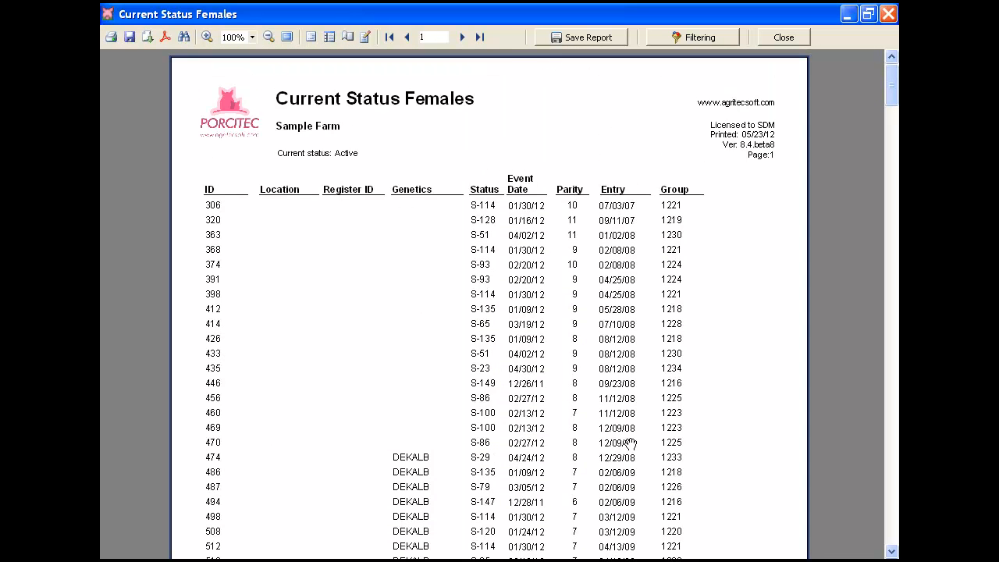
scroll(631, 443, "down", 5)
scroll(631, 440, "up", 3)
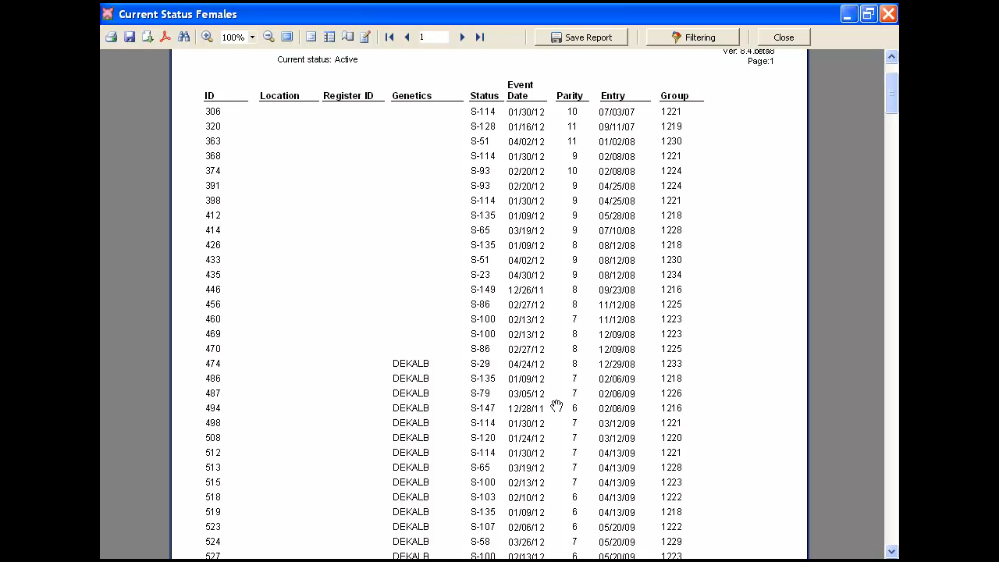
Step: Set the Current Status Females report's parity filter to 2
left_click(690, 39)
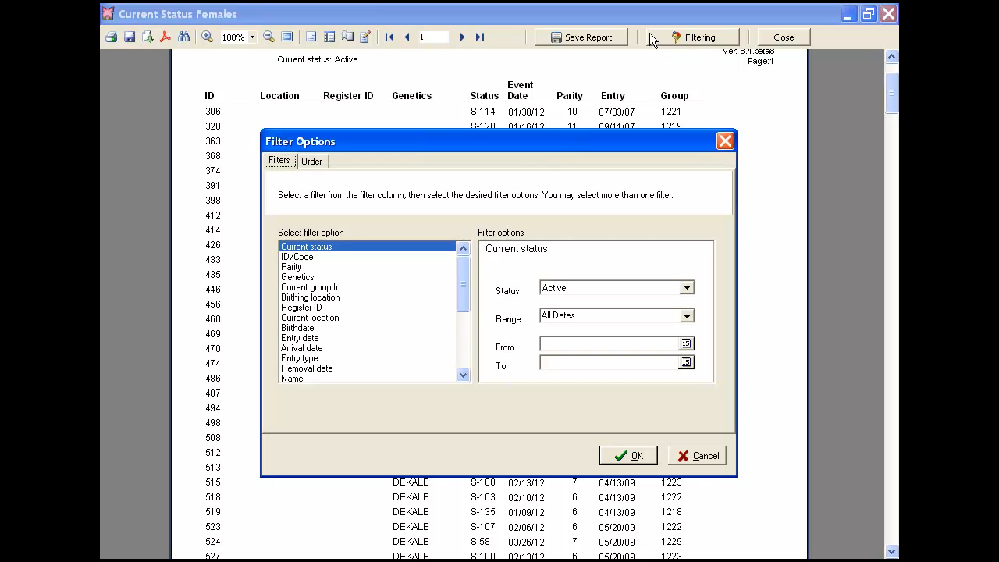
left_click(293, 267)
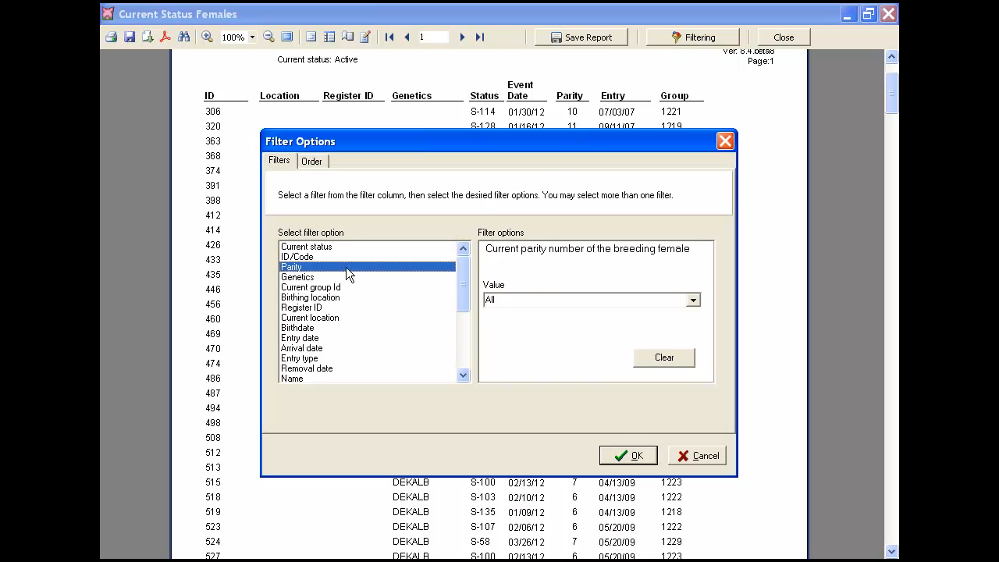
left_click(507, 301)
type("2")
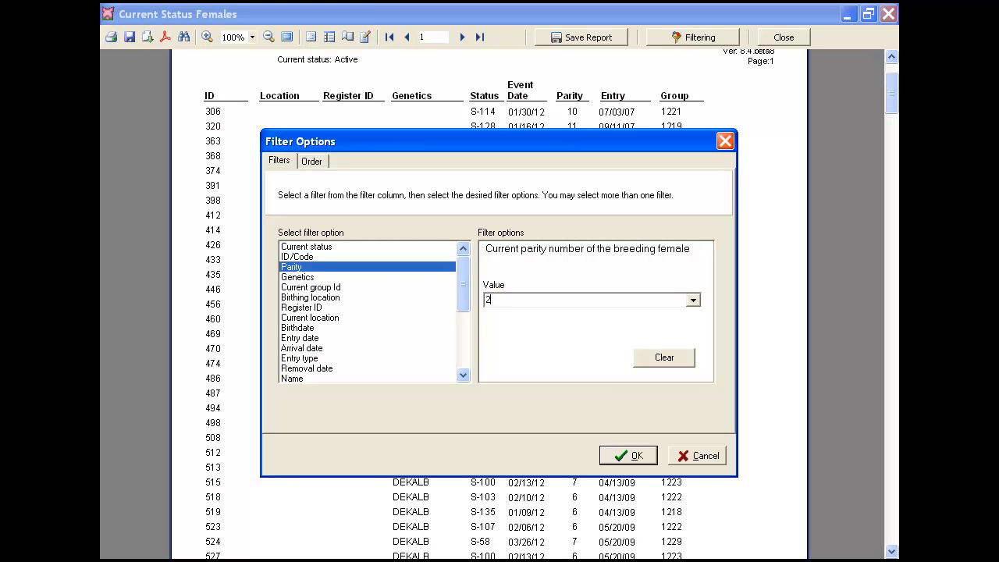
Step: Limit the genetics filter to DEKALB through multiple selection, leaving out PIC, and regenerate the report
left_click(329, 278)
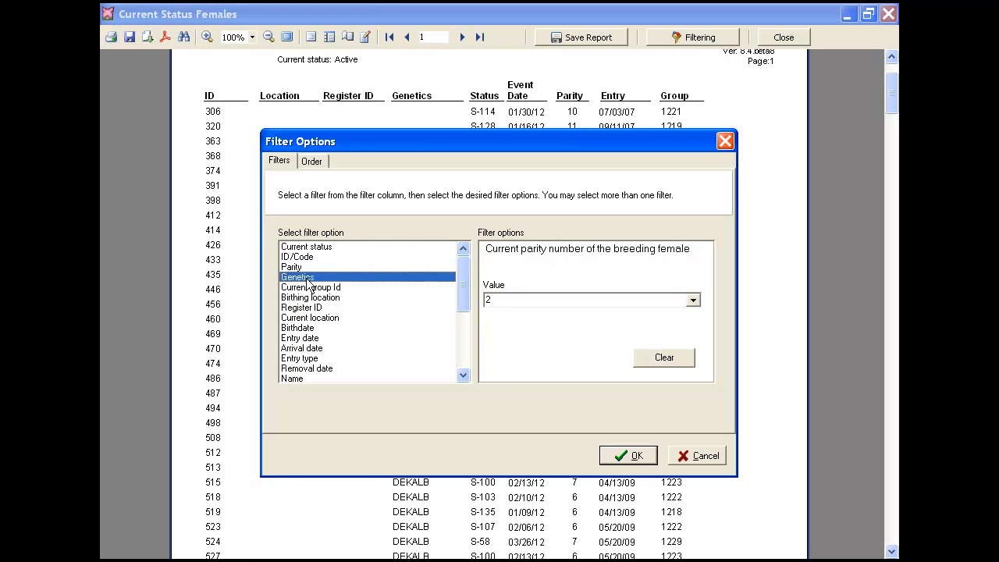
left_click(694, 300)
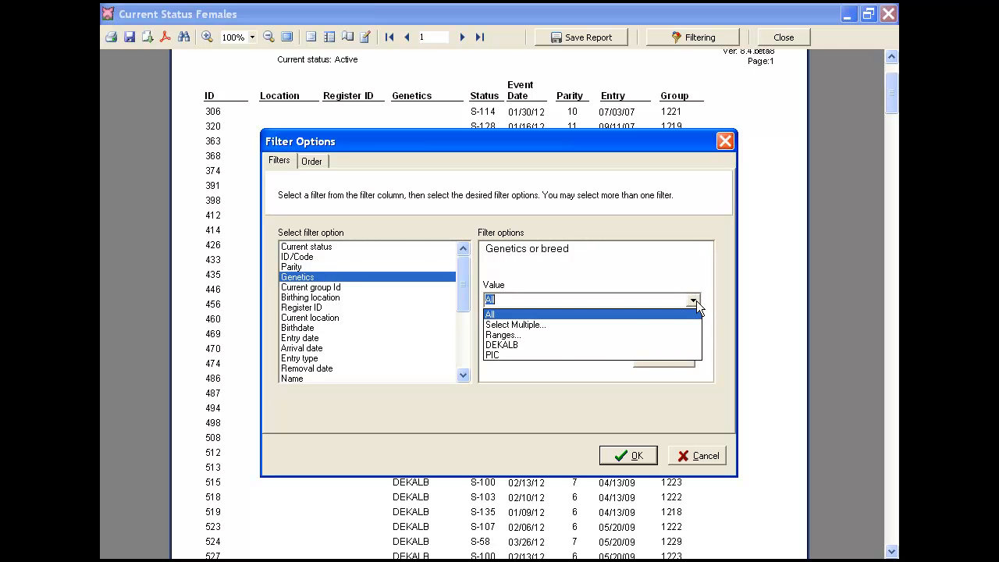
left_click(532, 324)
left_click(247, 250)
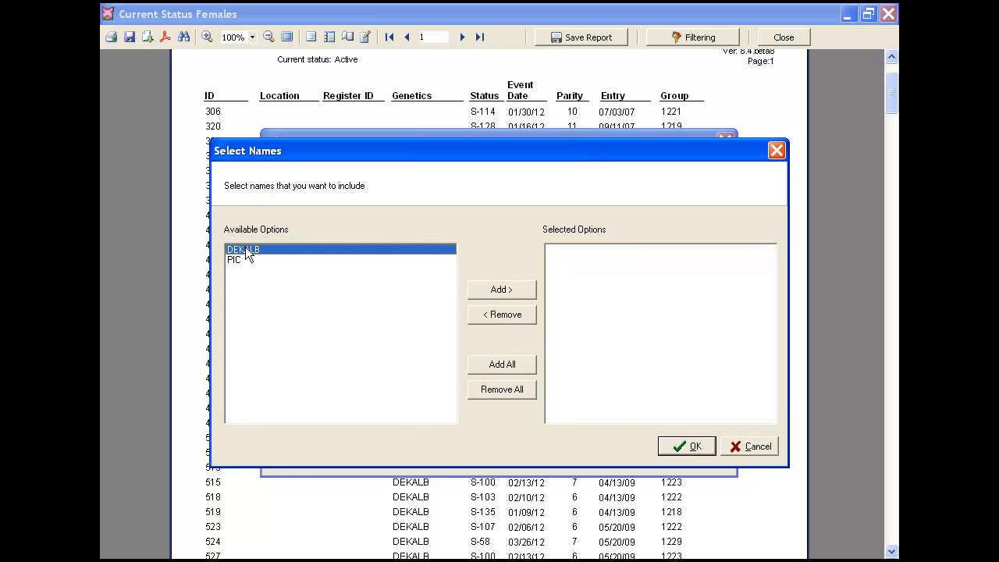
left_click(509, 291)
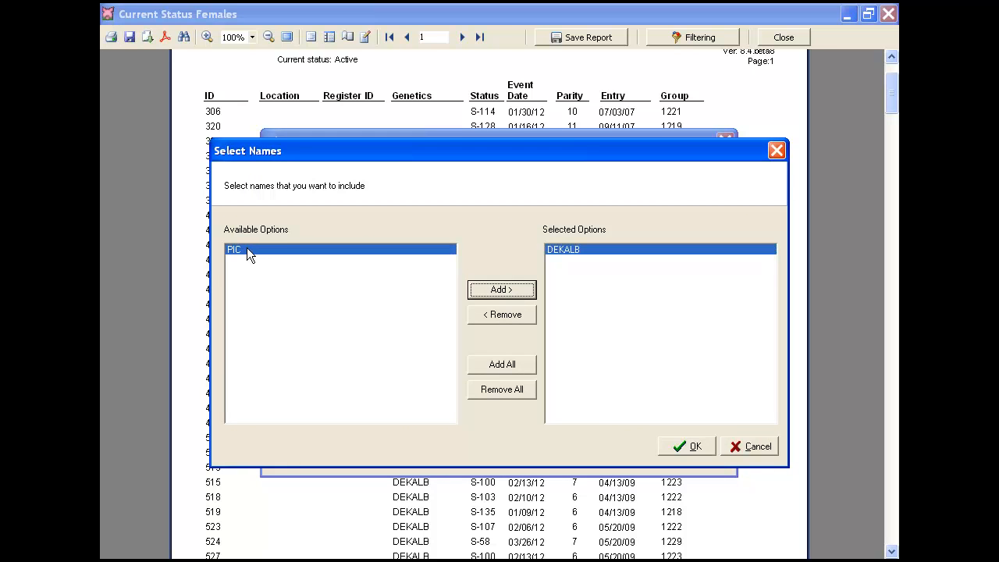
left_click(502, 288)
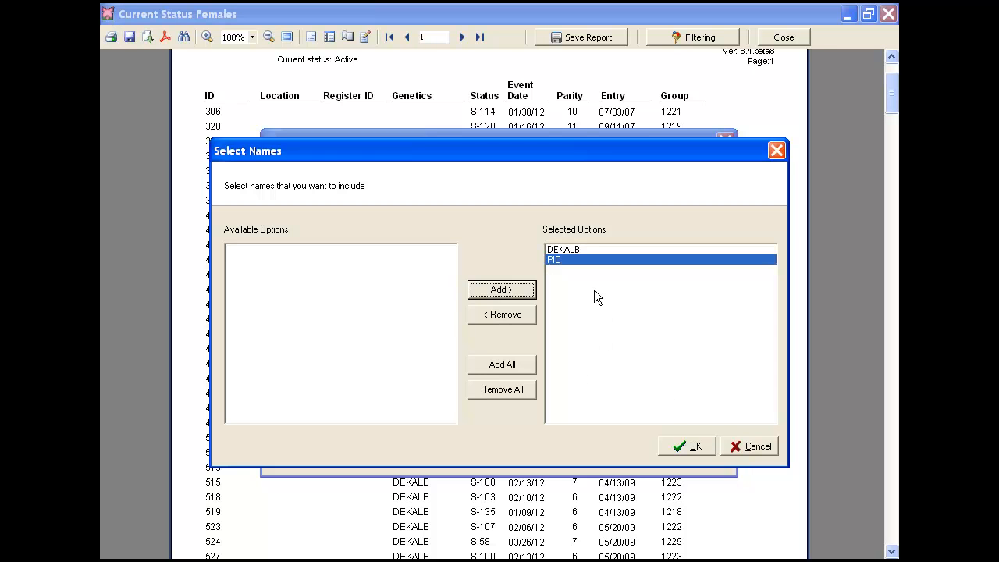
left_click(519, 315)
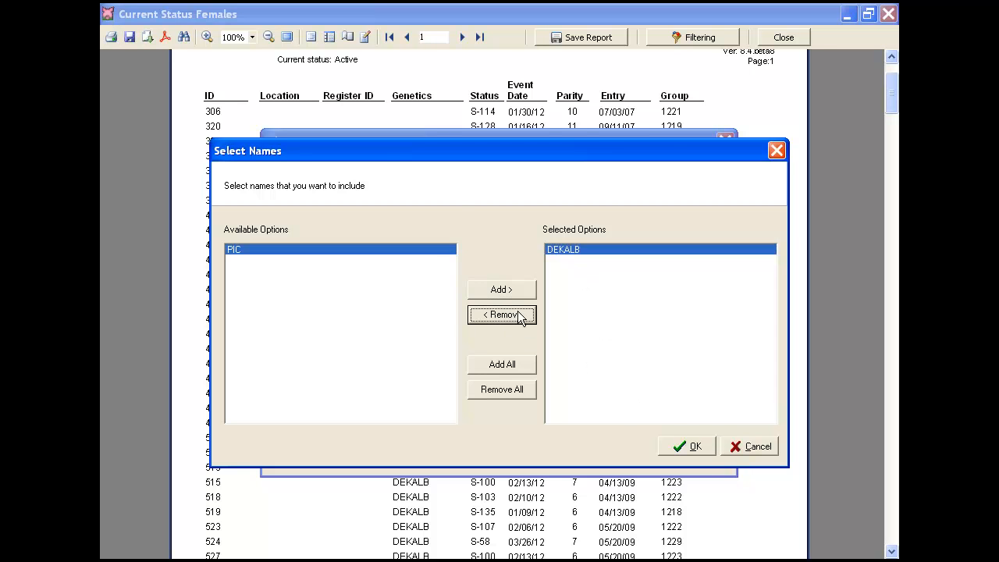
left_click(678, 441)
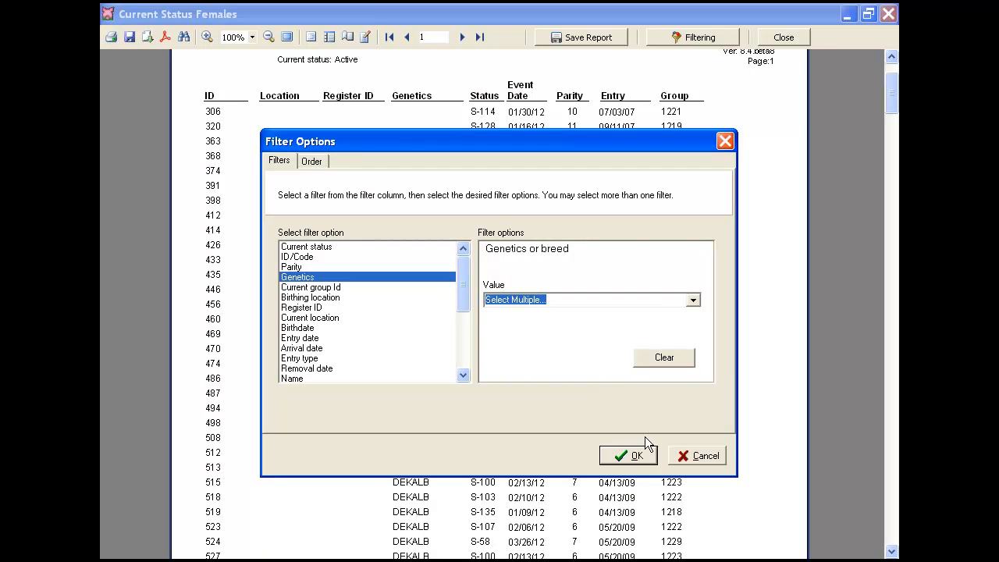
left_click(620, 456)
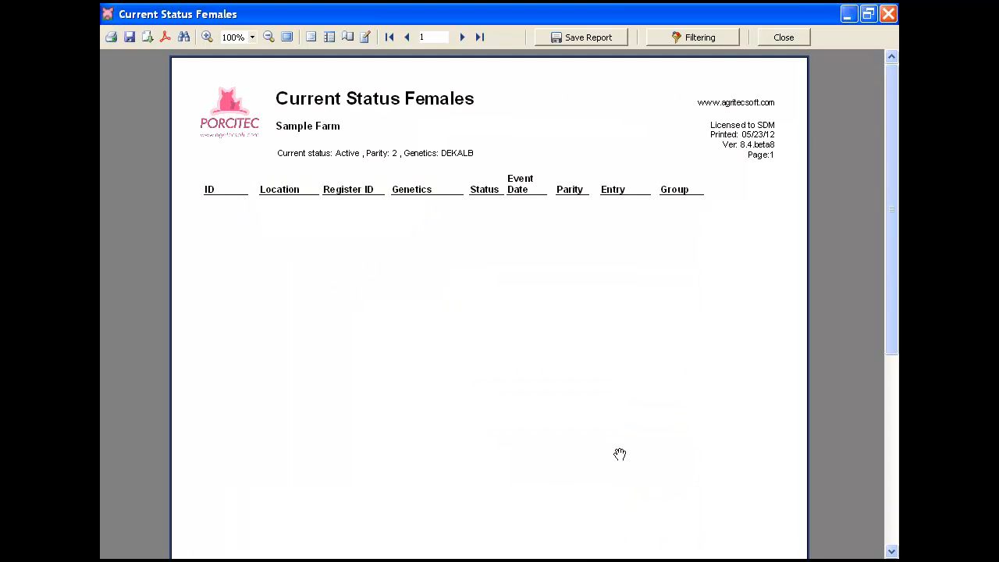
Step: Set the genetics filter to PIC, regenerate the Current Status Females report and check its list and summary
left_click(678, 39)
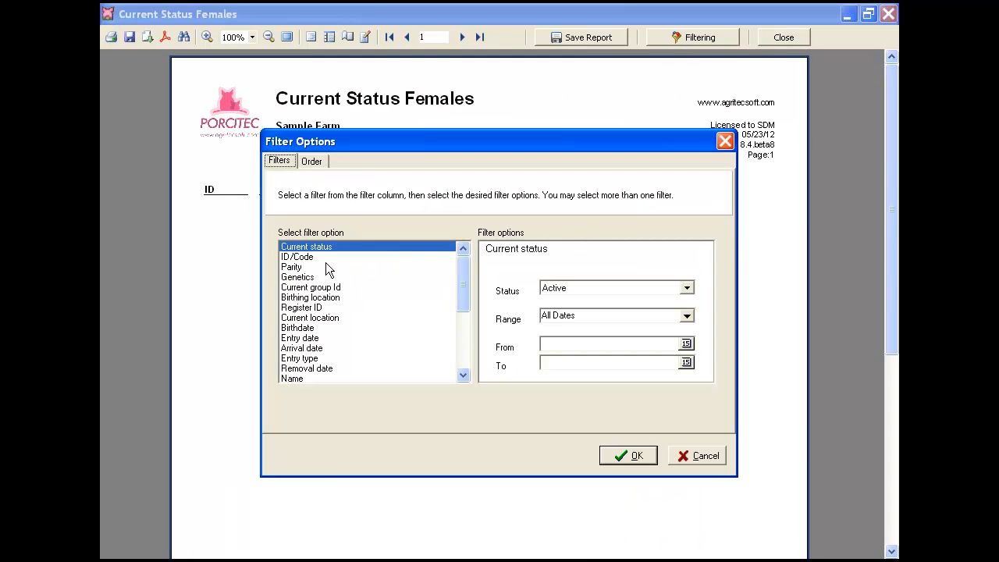
left_click(699, 305)
left_click(693, 300)
left_click(541, 354)
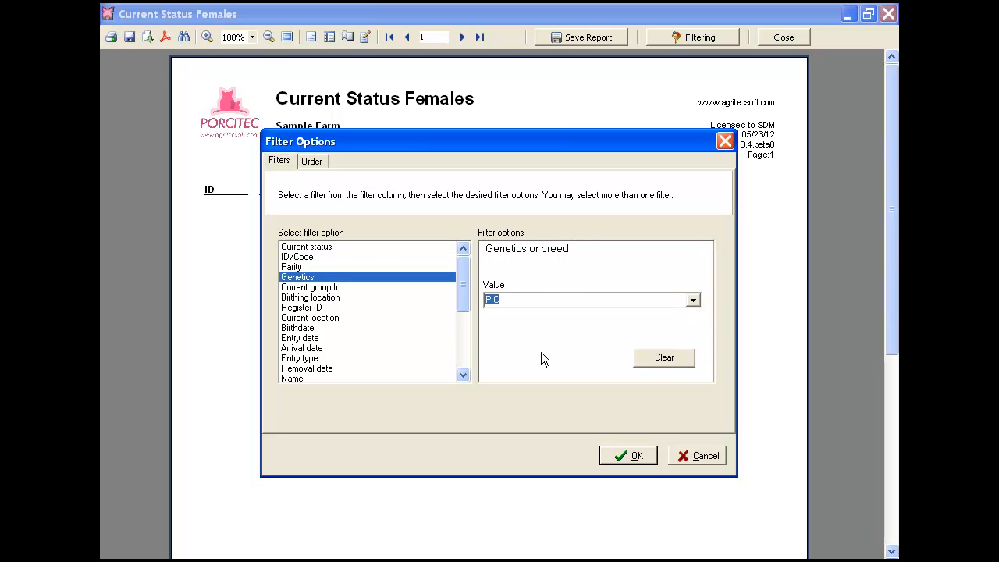
left_click(627, 456)
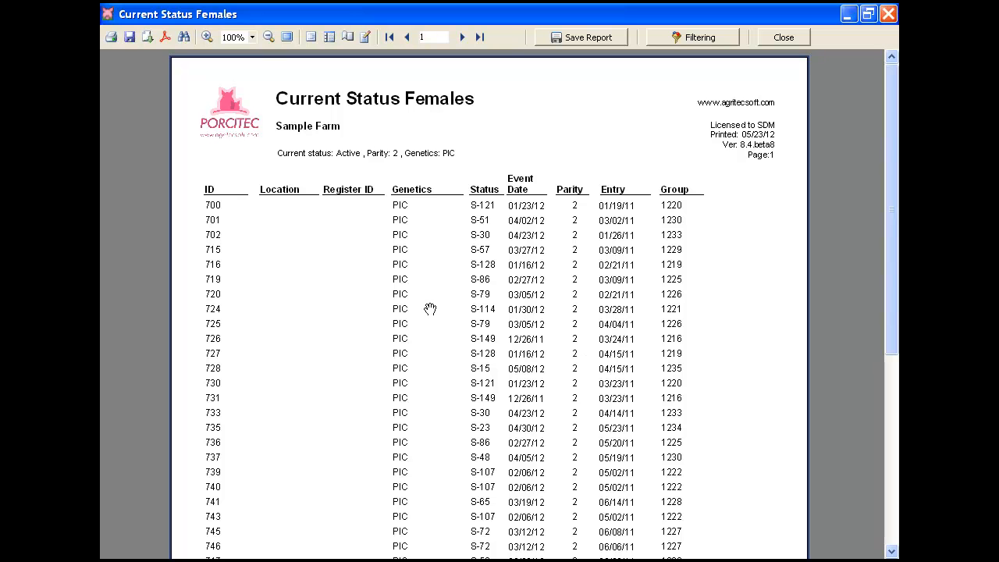
scroll(596, 261, "down", 5)
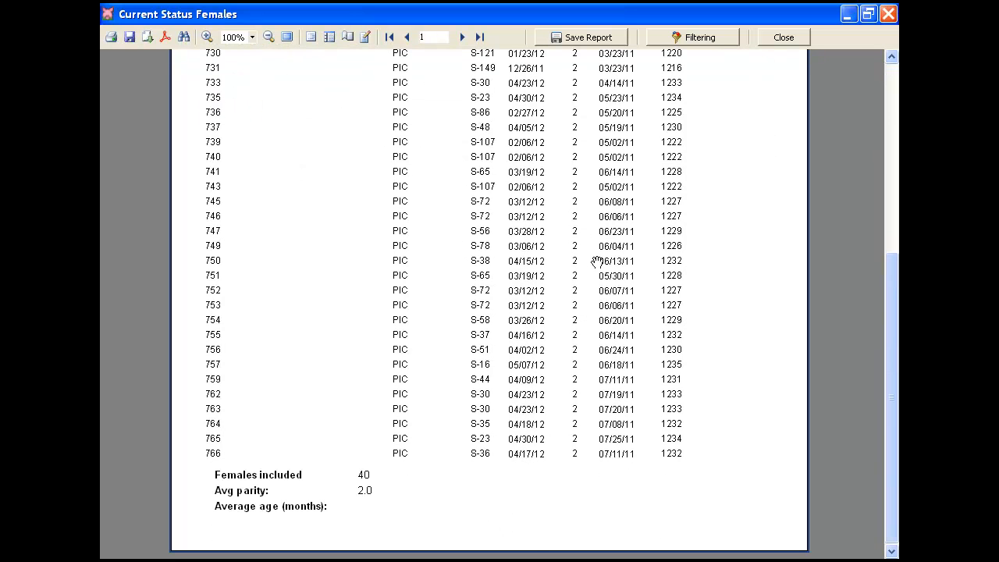
scroll(597, 261, "up", 5)
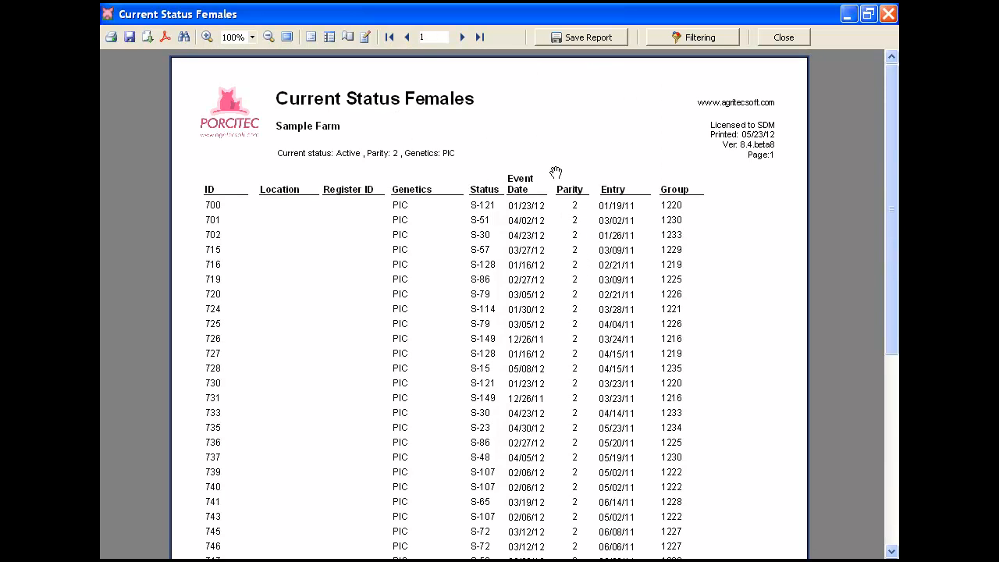
Step: Save the filtered report as a new user report named Current Status Females Parity2 PIC and close its preview
left_click(556, 38)
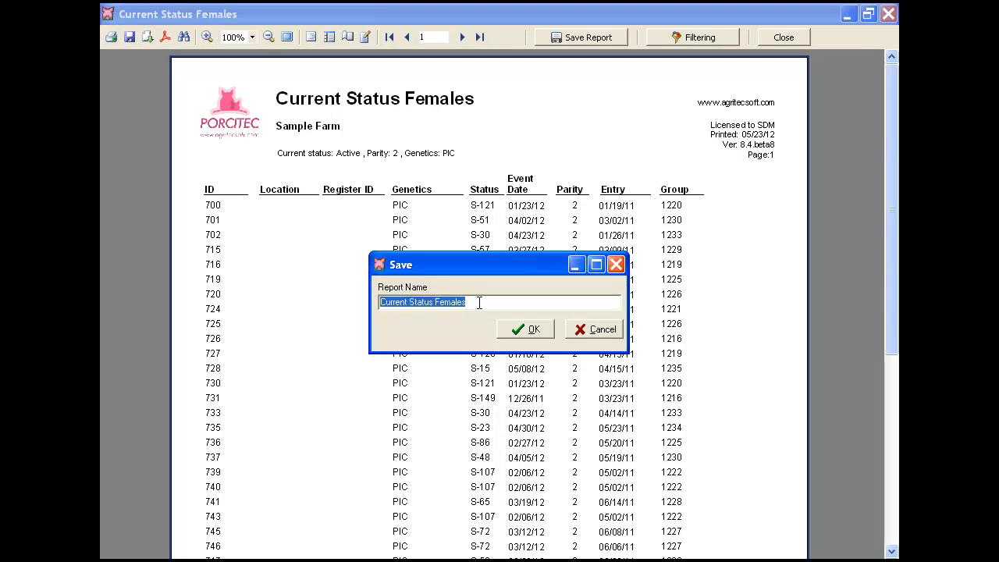
left_click(481, 303)
type("PRog")
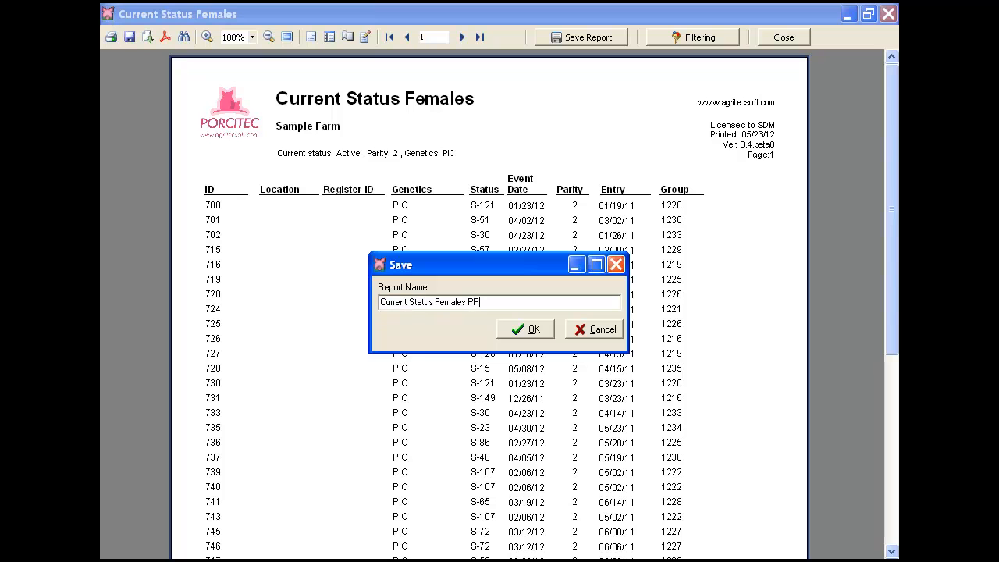
key("BackSpace")
key("BackSpace")
key("BackSpace")
key("BackSpace")
type("Parity2 PIC")
left_click(512, 329)
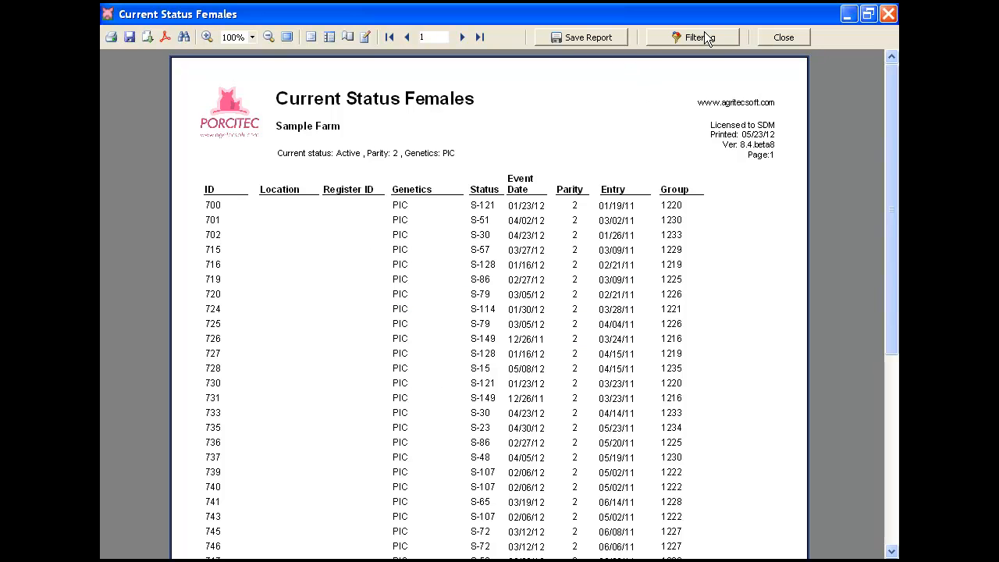
left_click(765, 33)
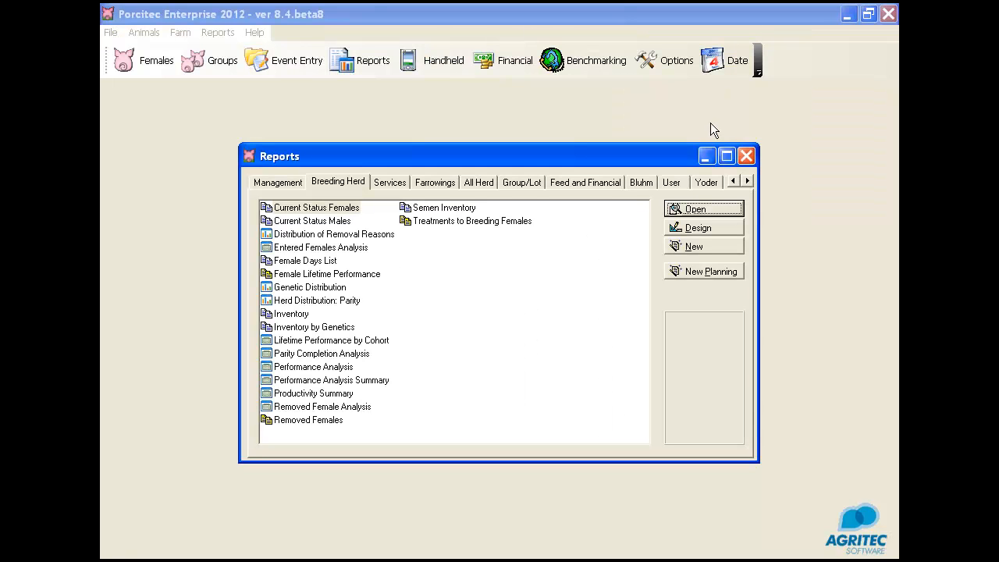
Step: Open the user report Current Status Females Parity2 PIC, check its stored parity and genetics filters, and run it to view the preview
left_click(676, 181)
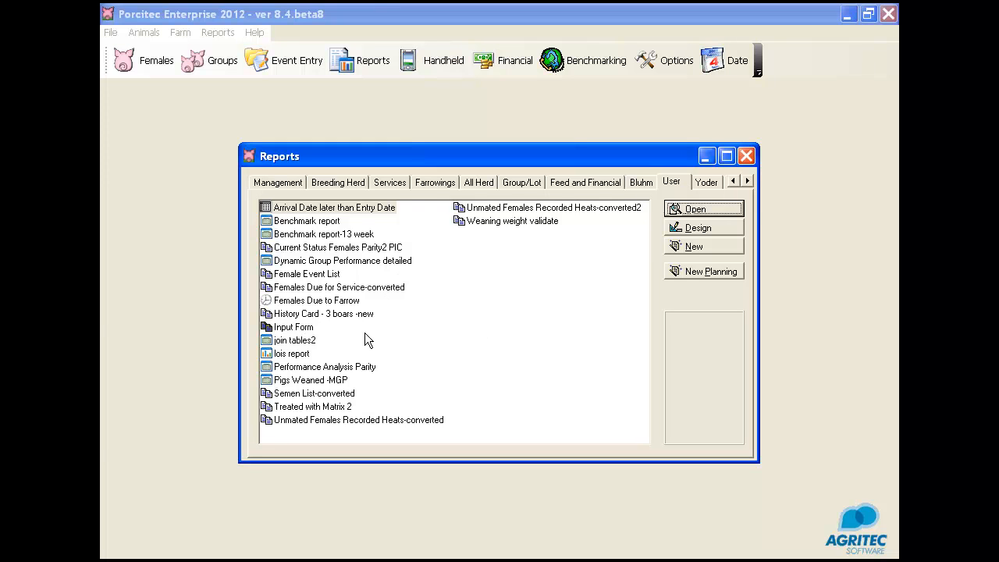
left_click(309, 249)
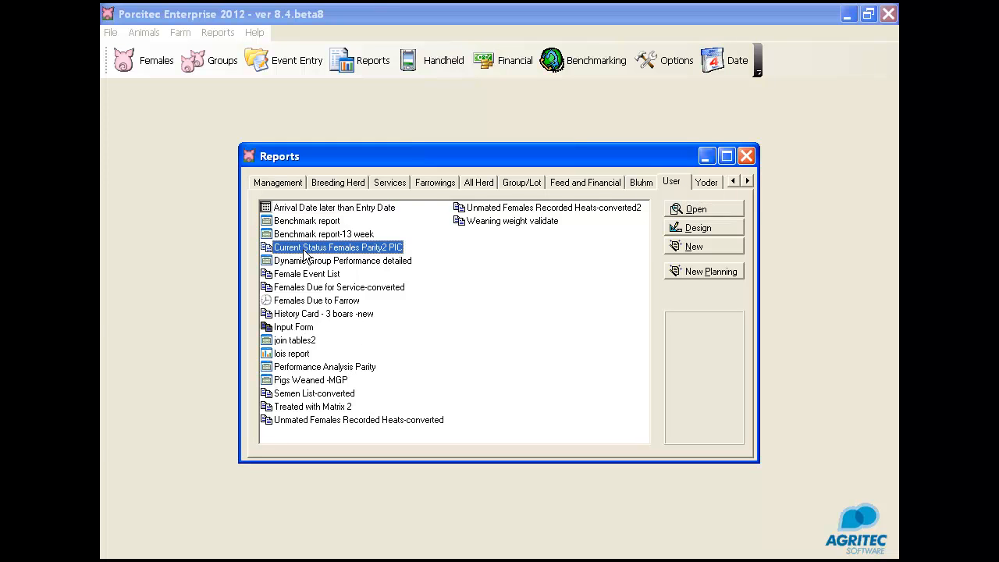
left_click(697, 211)
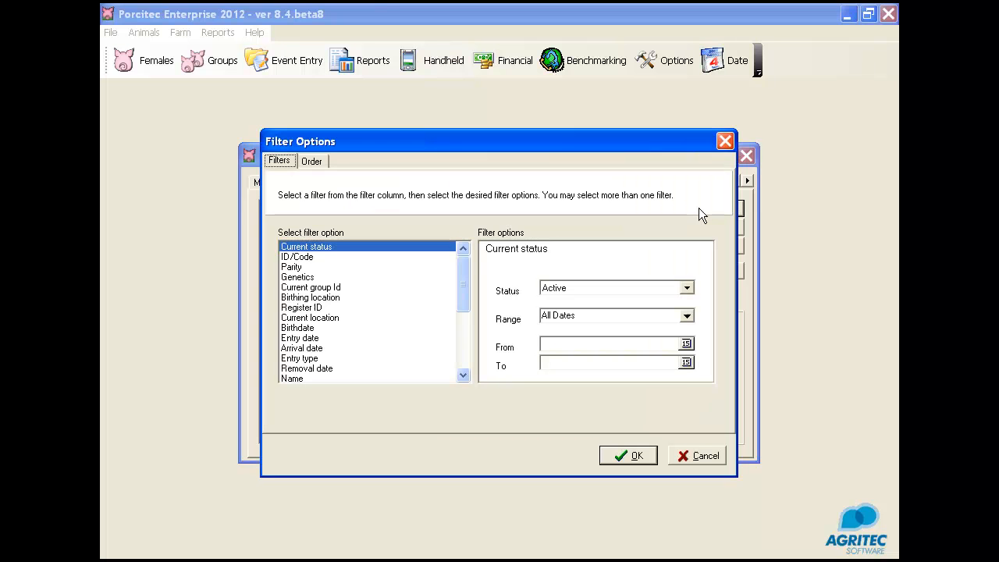
left_click(293, 268)
left_click(298, 278)
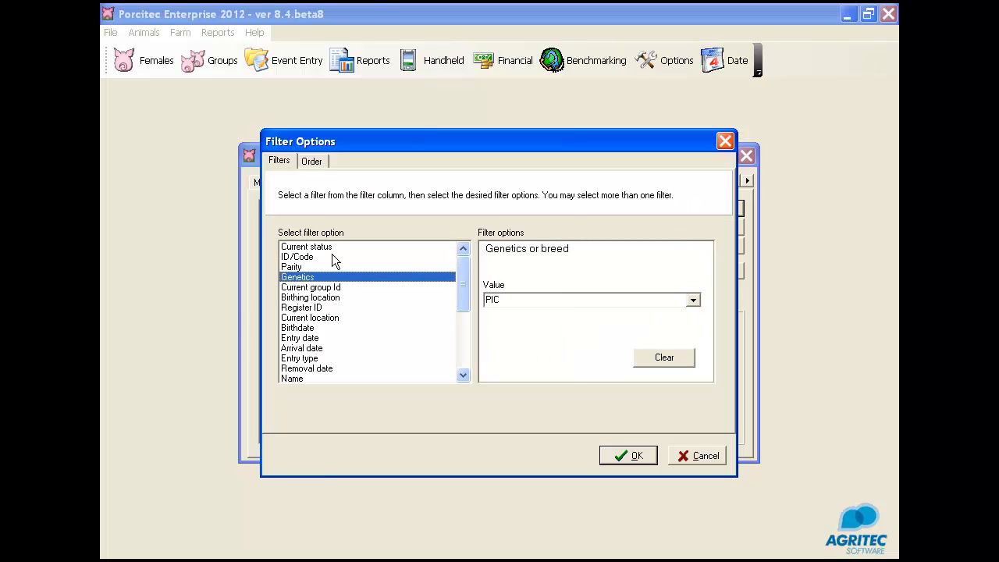
left_click(628, 455)
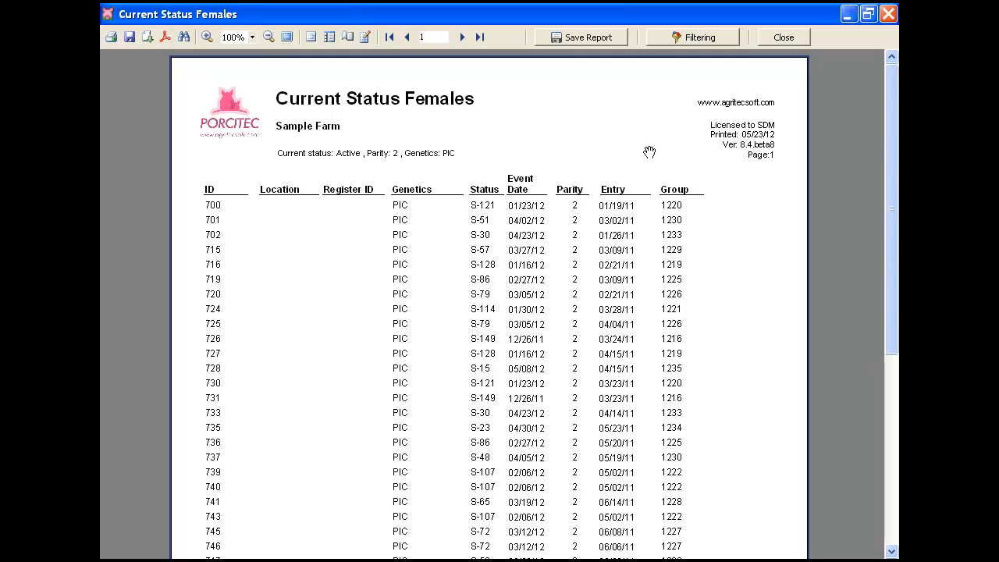
left_click(784, 37)
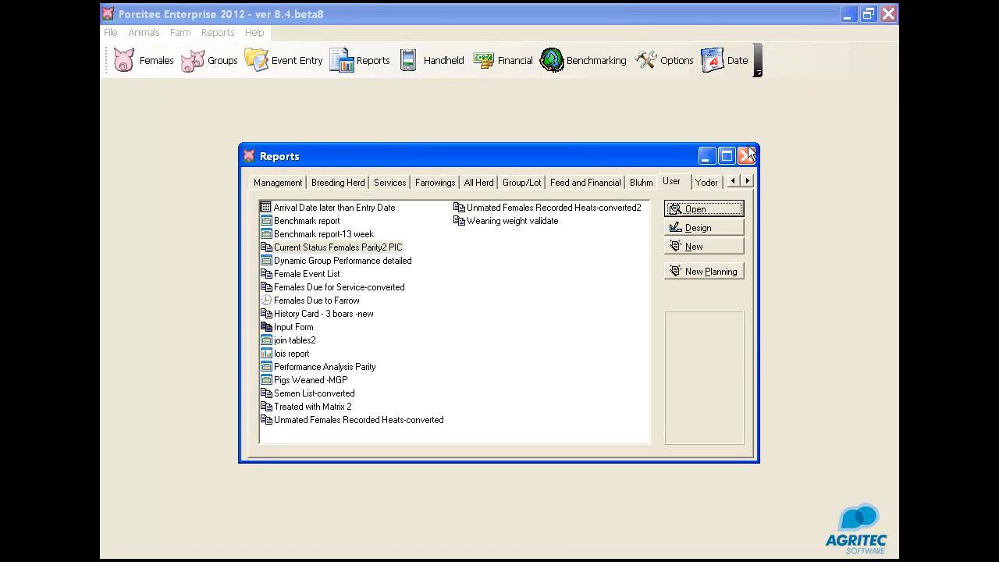